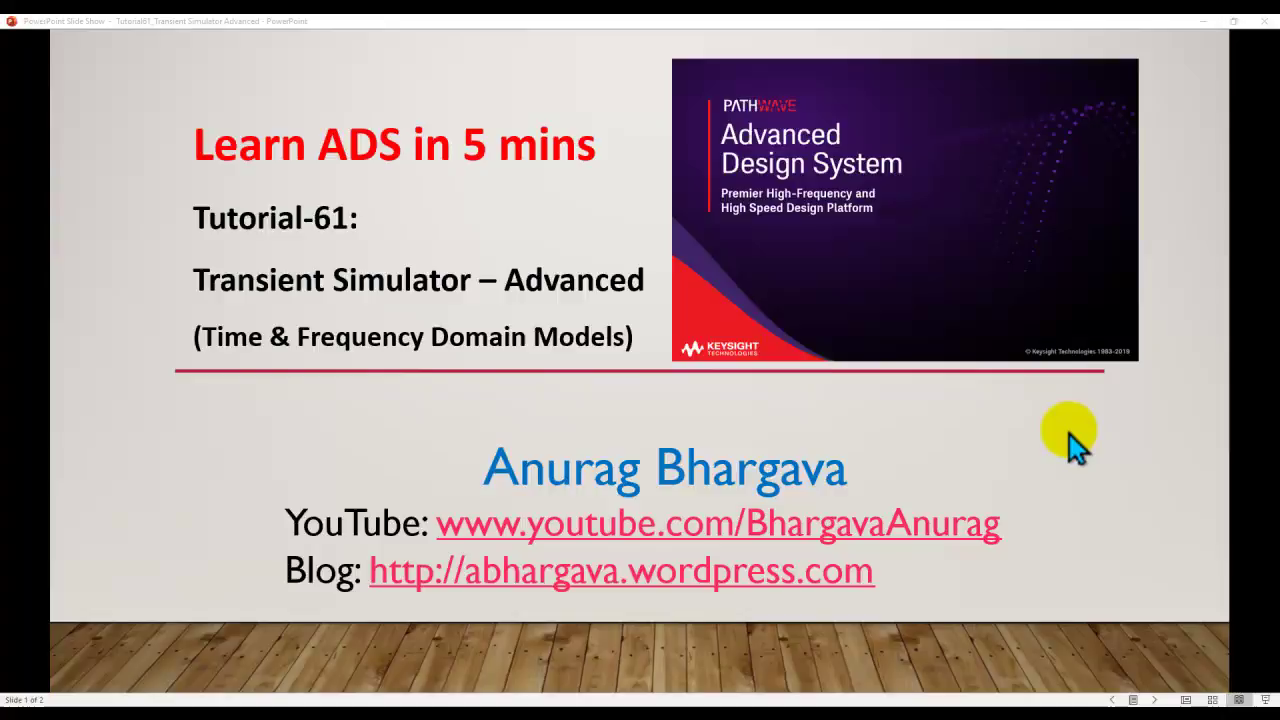
Page through the two intro slides, then switch to the ADS schematic with the PRBS test circuits
{"action": "left_click", "coordinate": [1069, 434]}
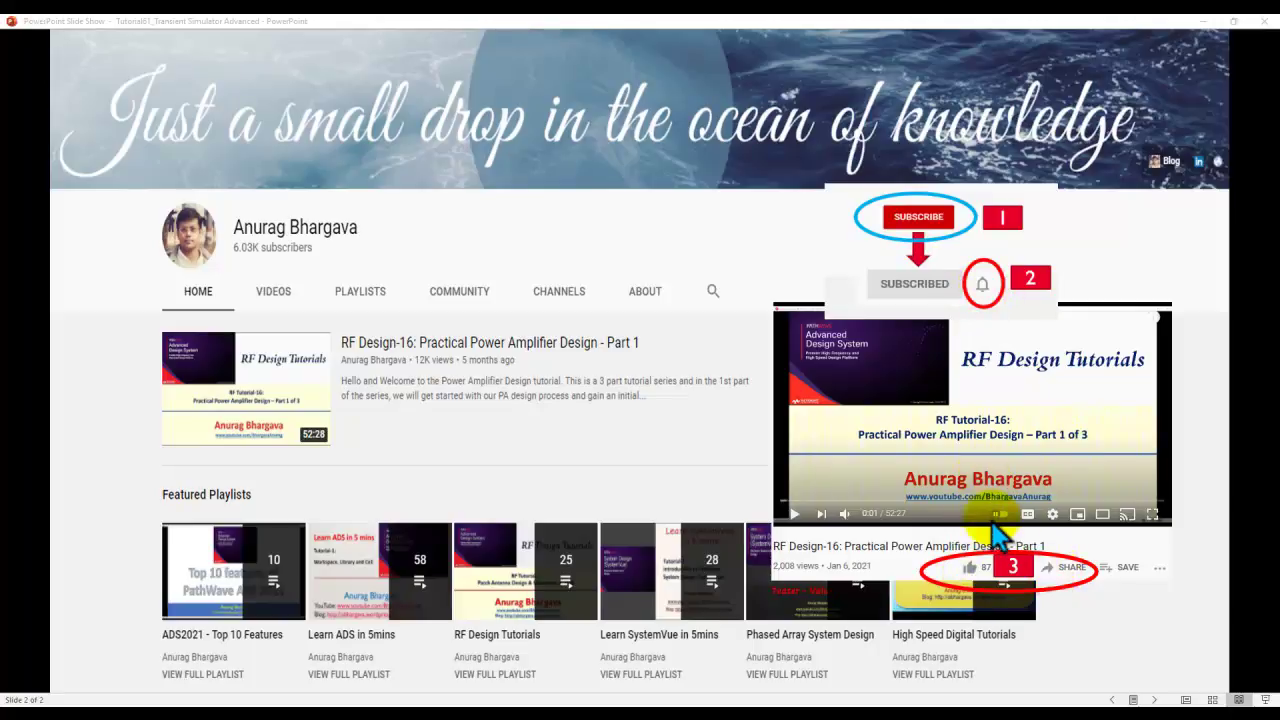
{"action": "key", "text": "Left"}
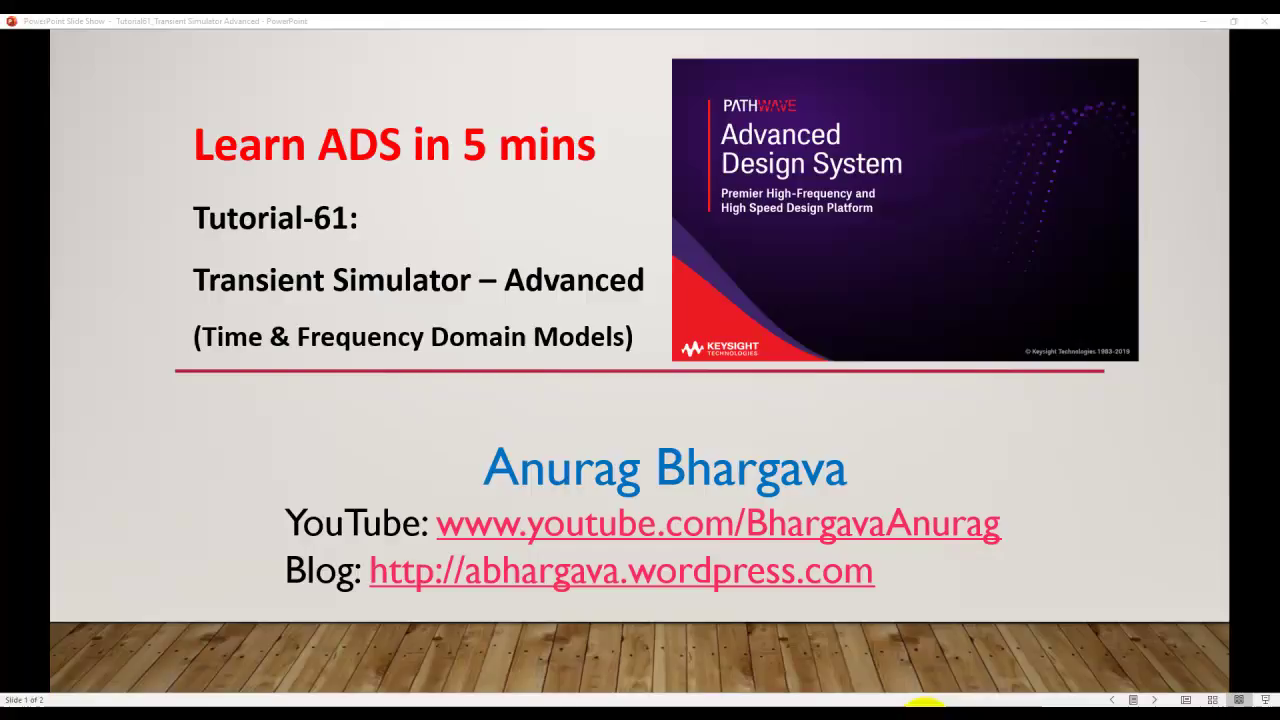
{"action": "mouse_move", "coordinate": [925, 703]}
{"action": "left_click", "coordinate": [943, 680]}
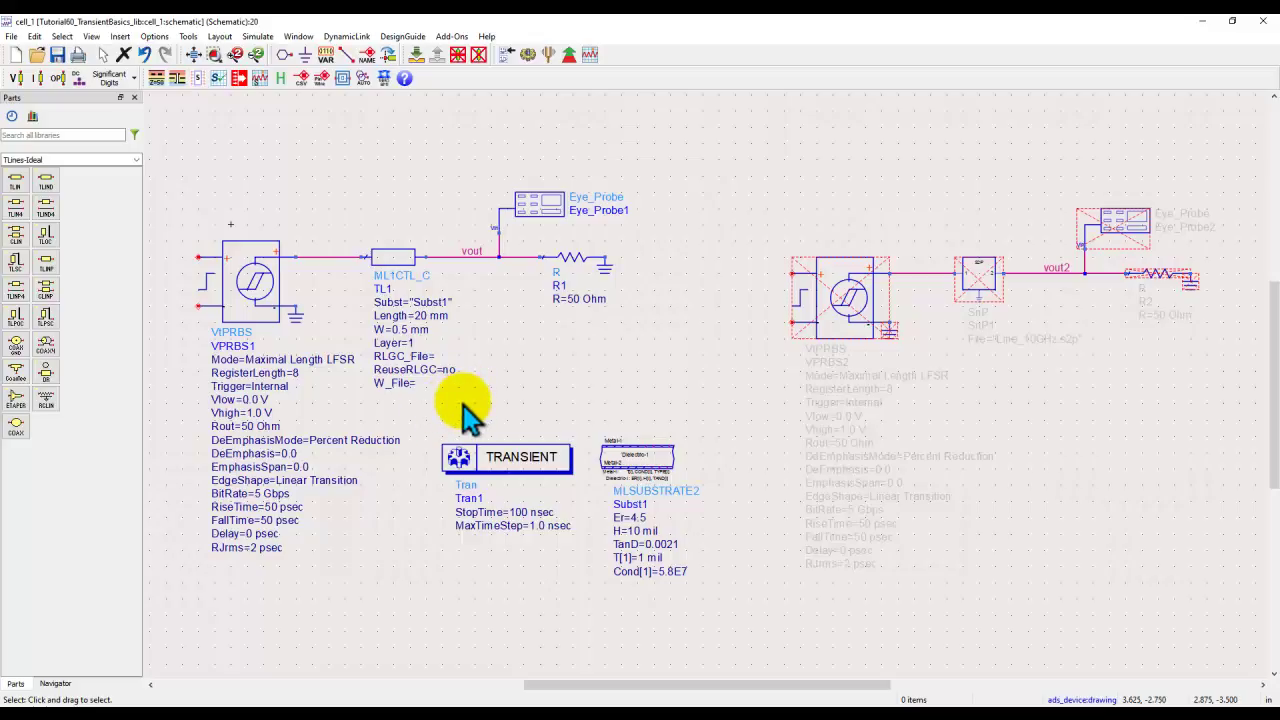
Review Tran1's Time Setup and Integration settings: 100 nsec stop time, 1.0 nsec max step
{"action": "double_click", "coordinate": [505, 458]}
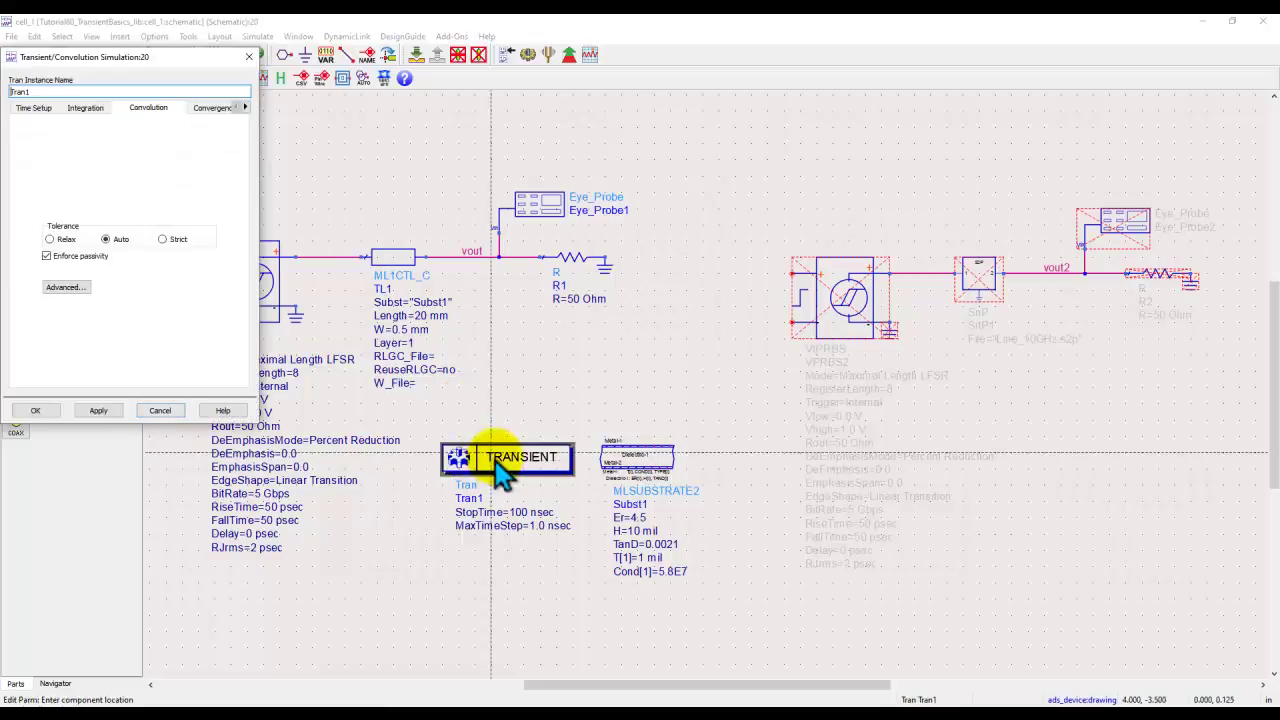
{"action": "left_click", "coordinate": [30, 107]}
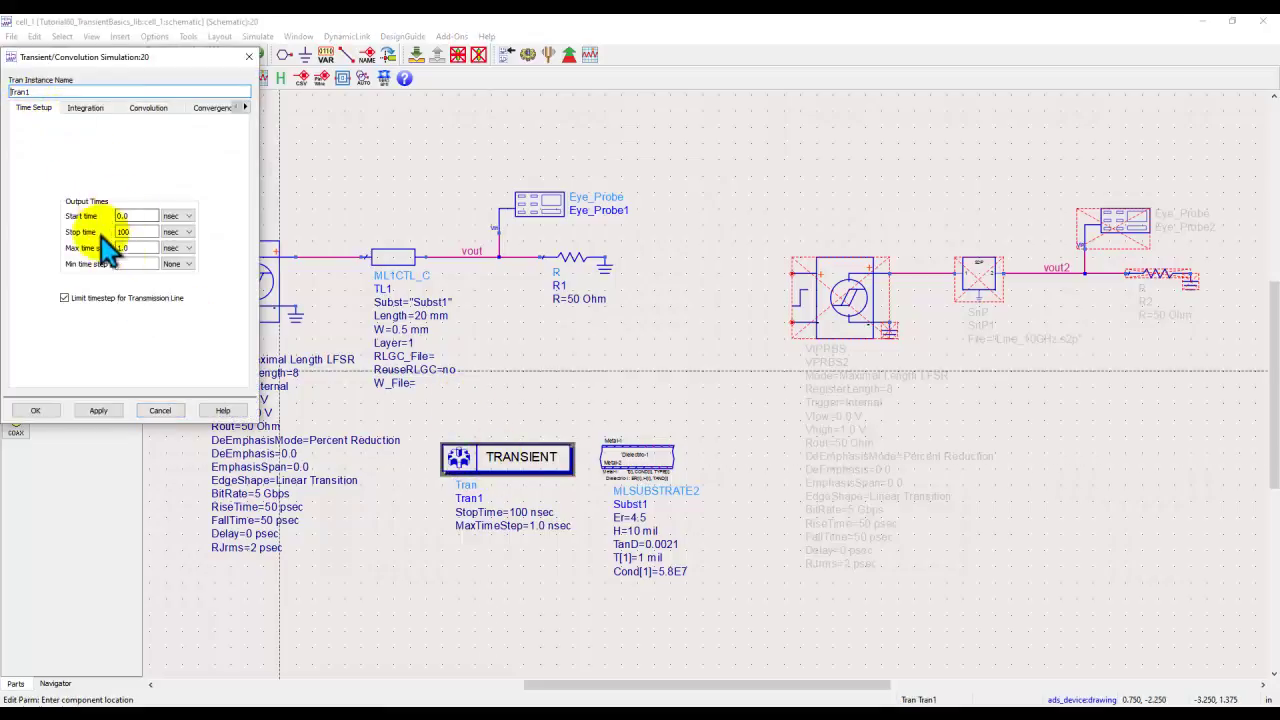
{"action": "left_click", "coordinate": [85, 107]}
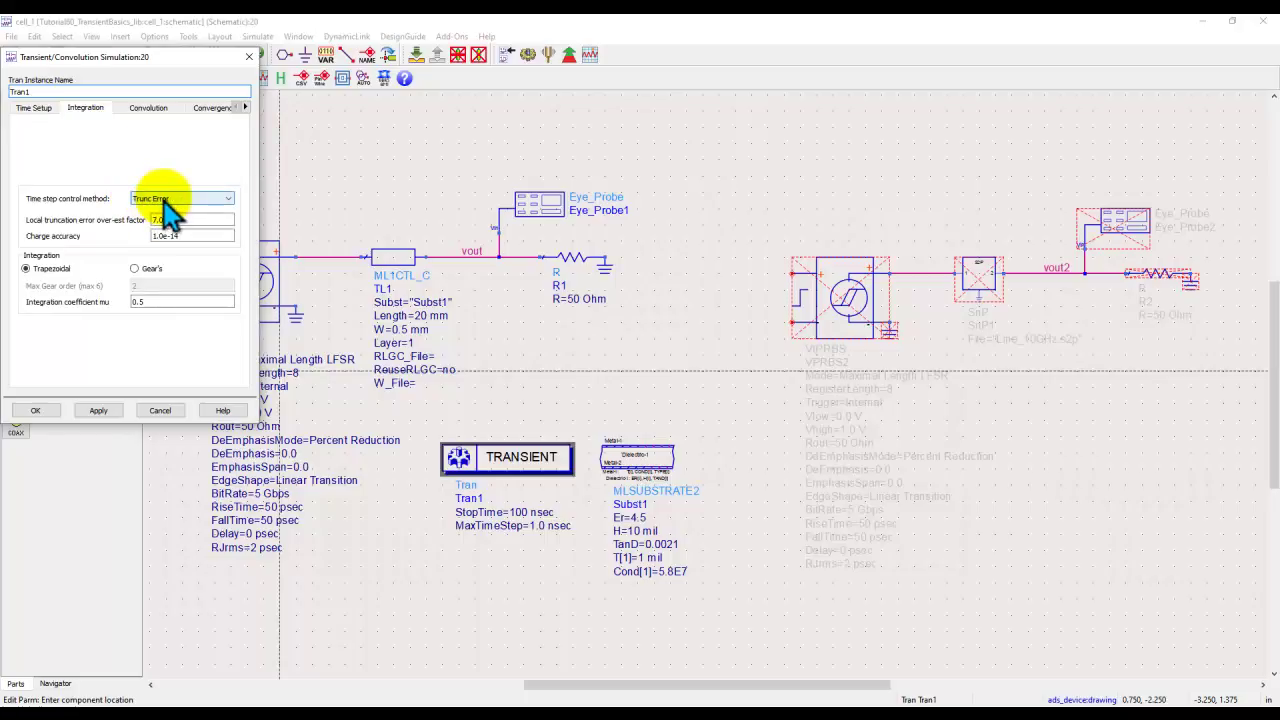
{"action": "left_click", "coordinate": [33, 107]}
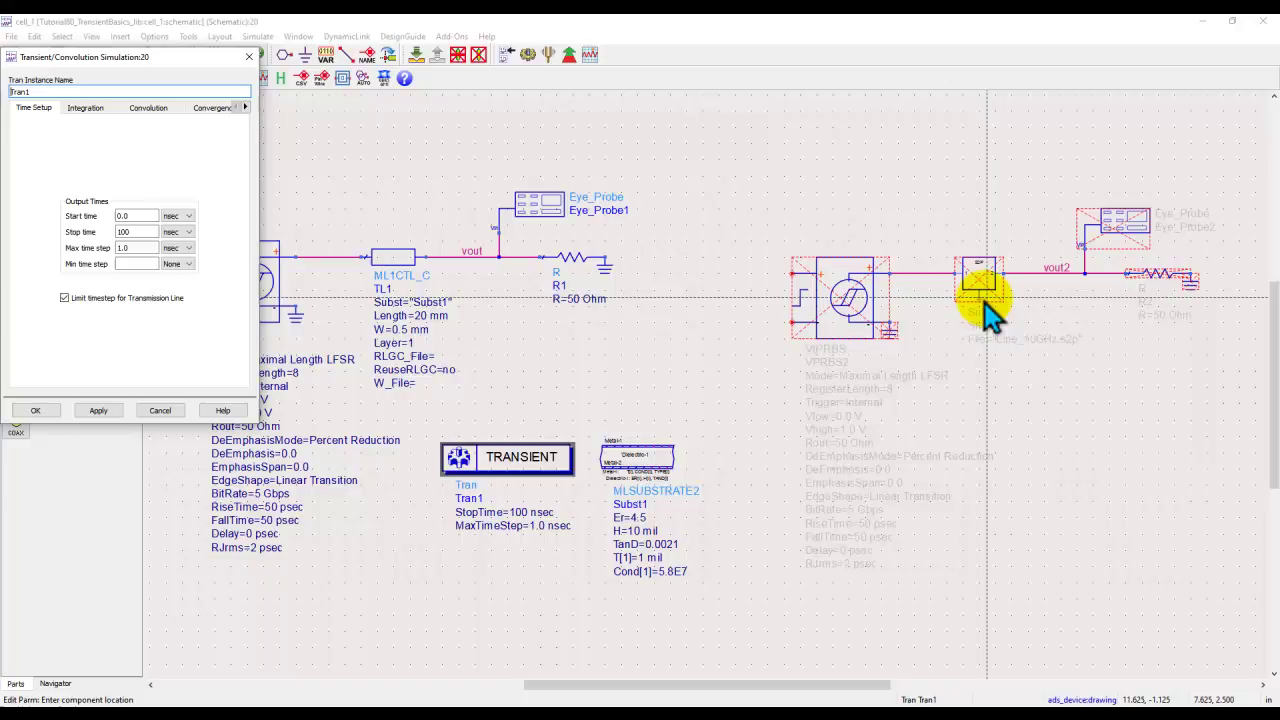
{"action": "left_click", "coordinate": [866, 339]}
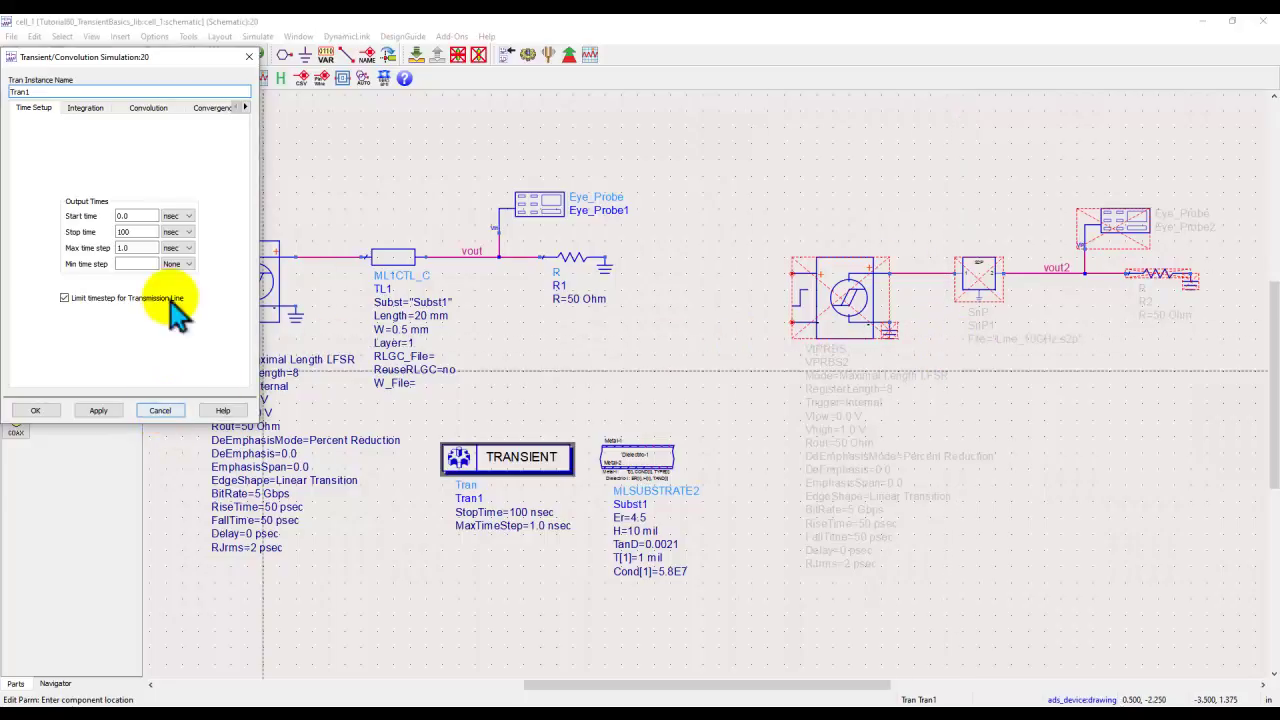
Review Tran1's Convolution and Advanced Convolution options, closing both dialogs without changes
{"action": "left_click", "coordinate": [150, 109]}
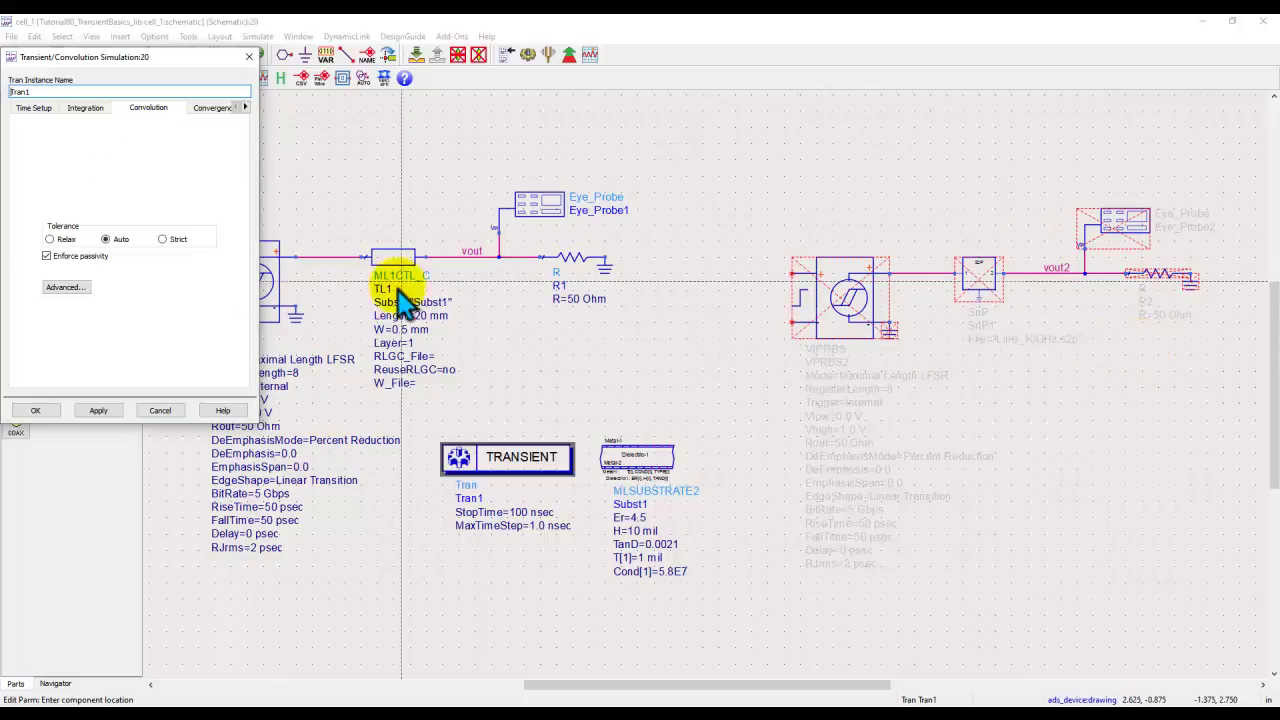
{"action": "left_click", "coordinate": [64, 288]}
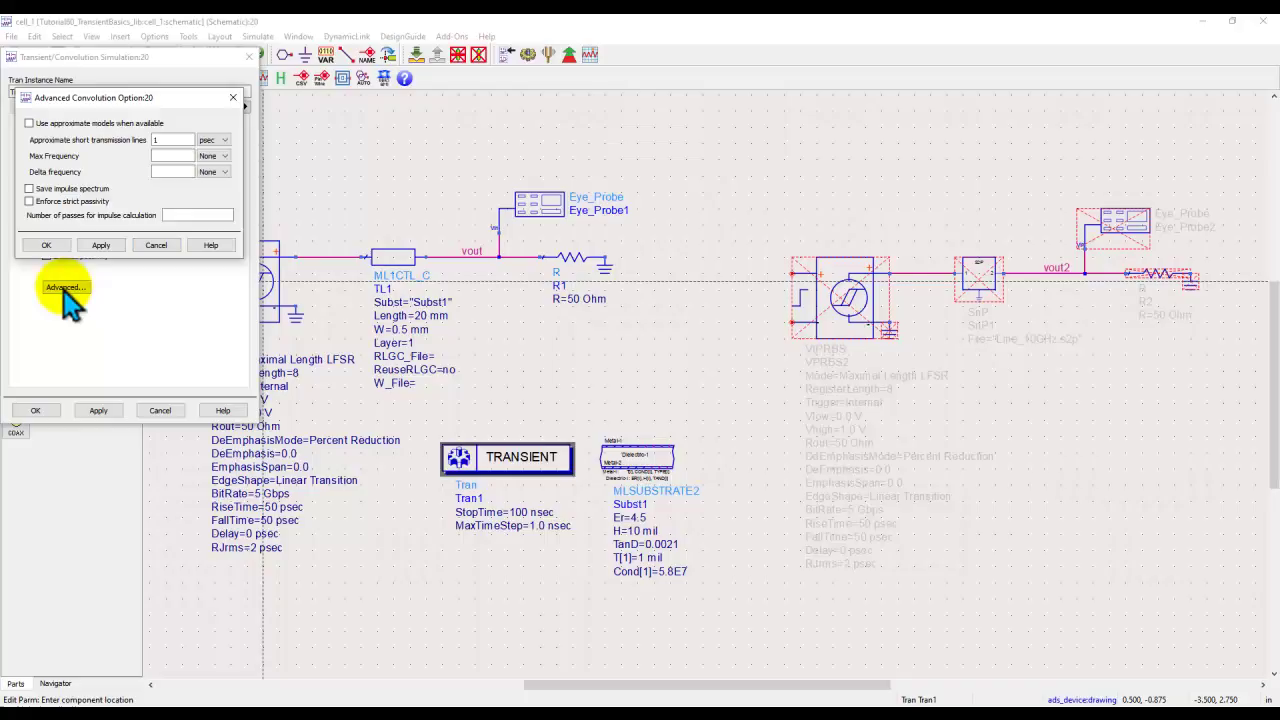
{"action": "left_click", "coordinate": [156, 248]}
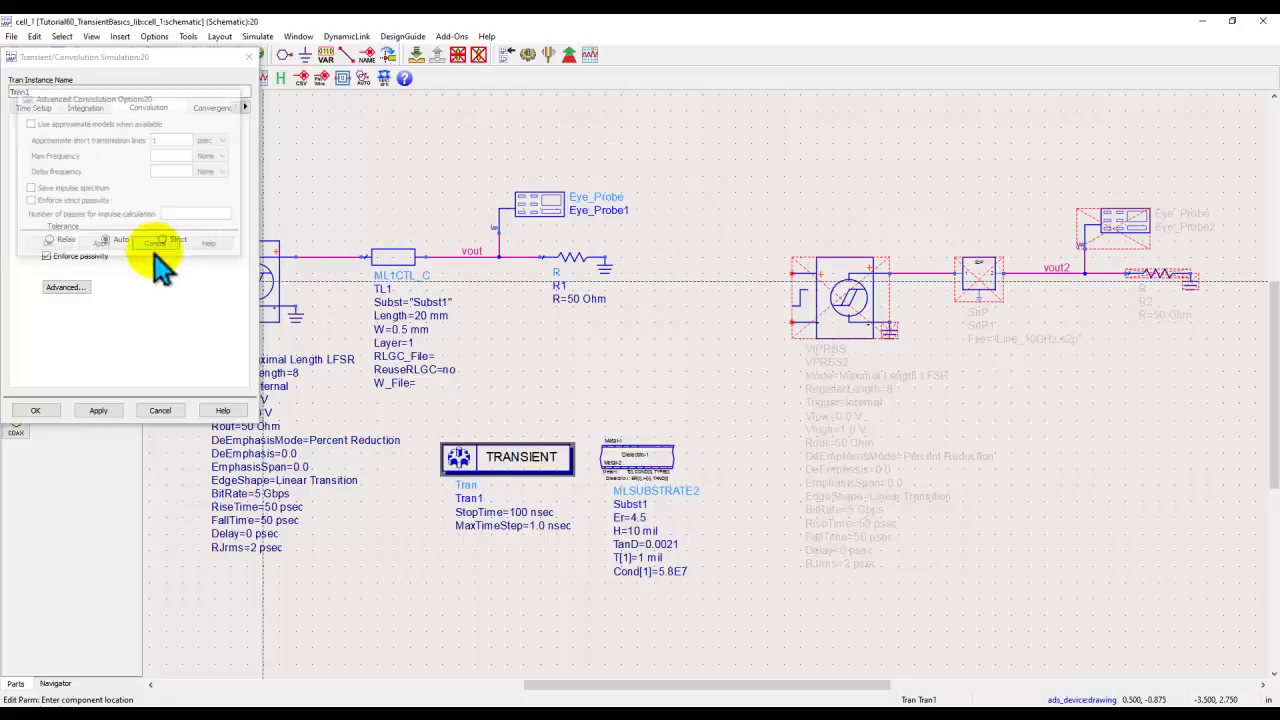
{"action": "left_click", "coordinate": [35, 410]}
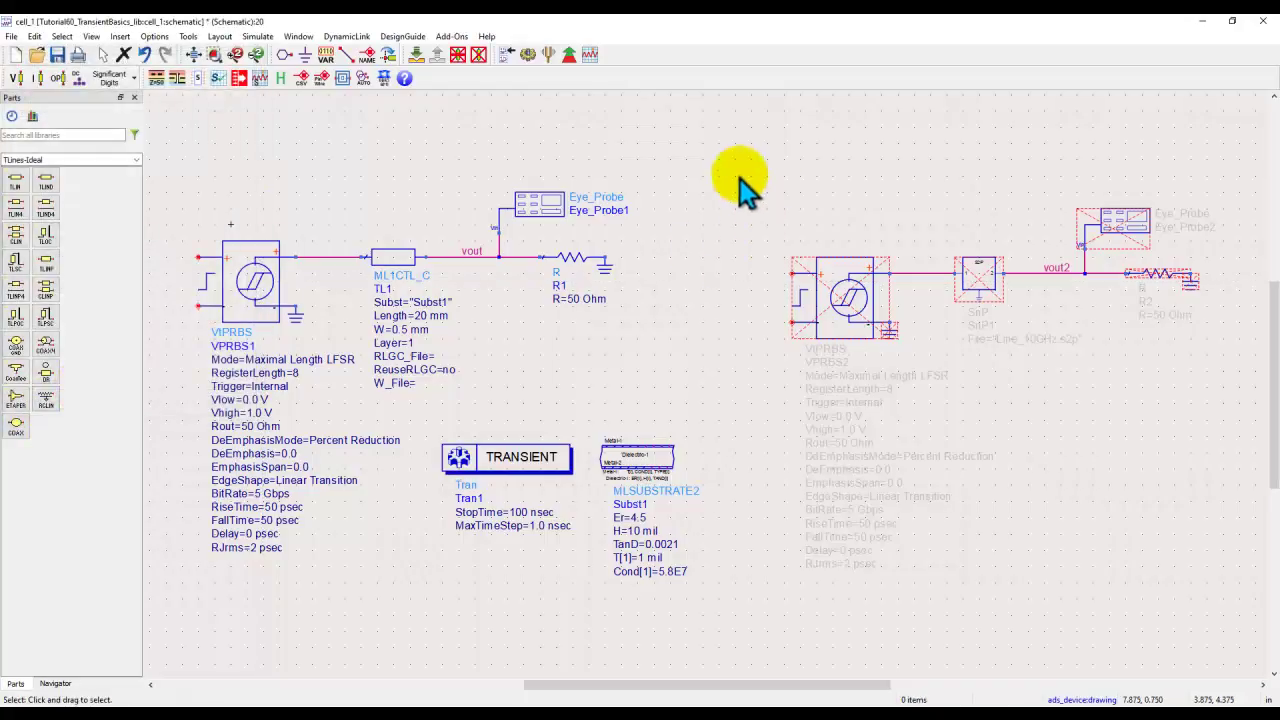
Activate the right-hand VPRBS2 circuit containing the Line_10GHz.s2p SnP block
{"action": "left_click_drag", "start_coordinate": [740, 178], "coordinate": [1211, 409]}
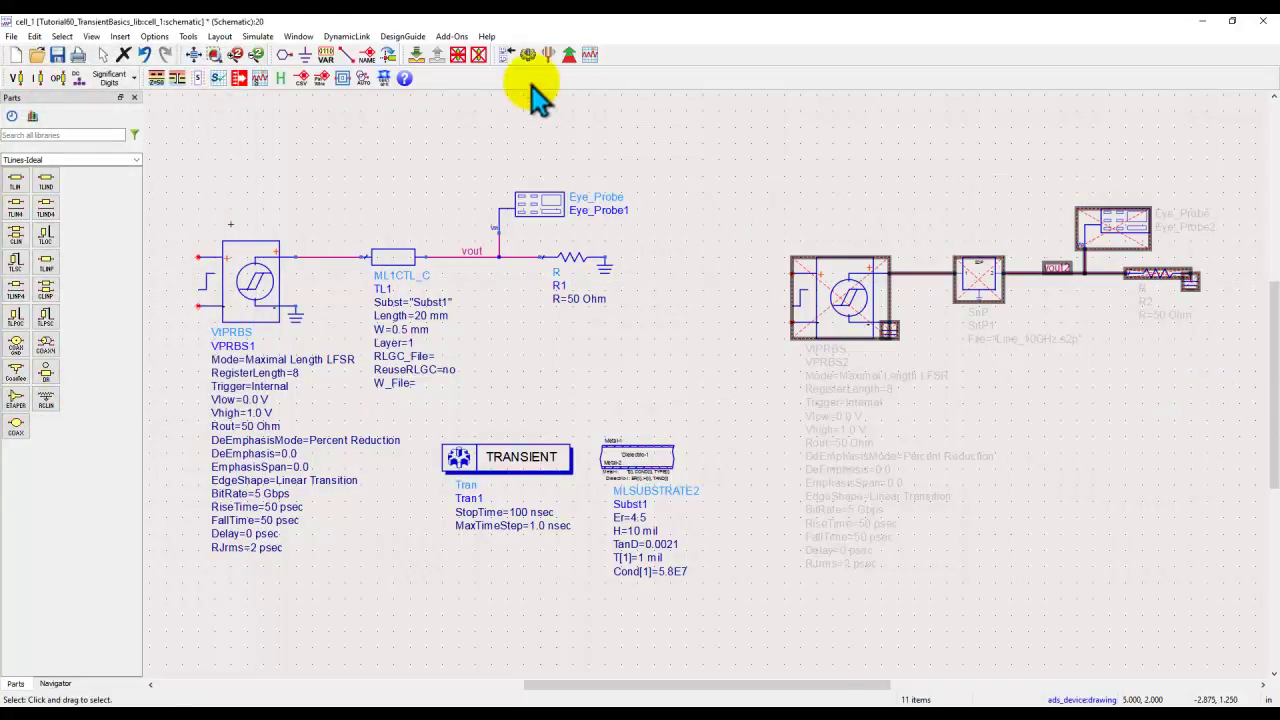
{"action": "left_click", "coordinate": [478, 57]}
{"action": "left_click", "coordinate": [680, 199]}
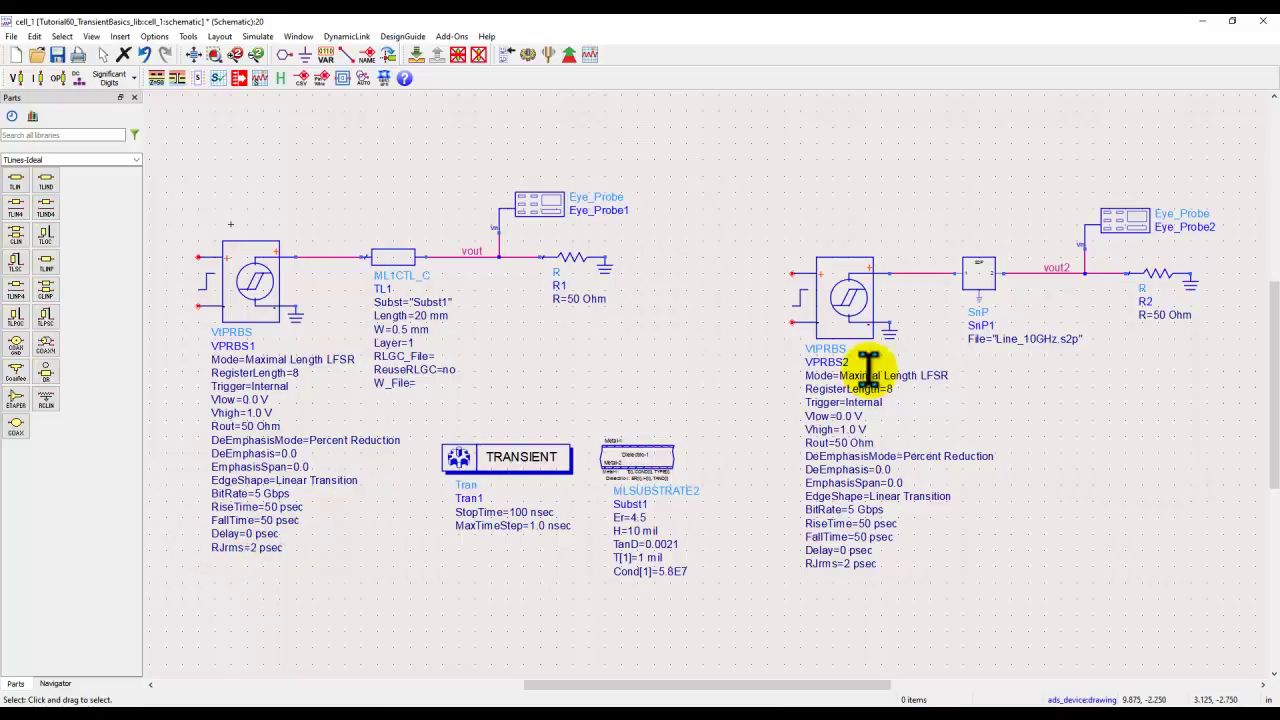
Simulate, then duplicate the vout waveform and eye plots as a second row below
{"action": "left_click", "coordinate": [525, 57]}
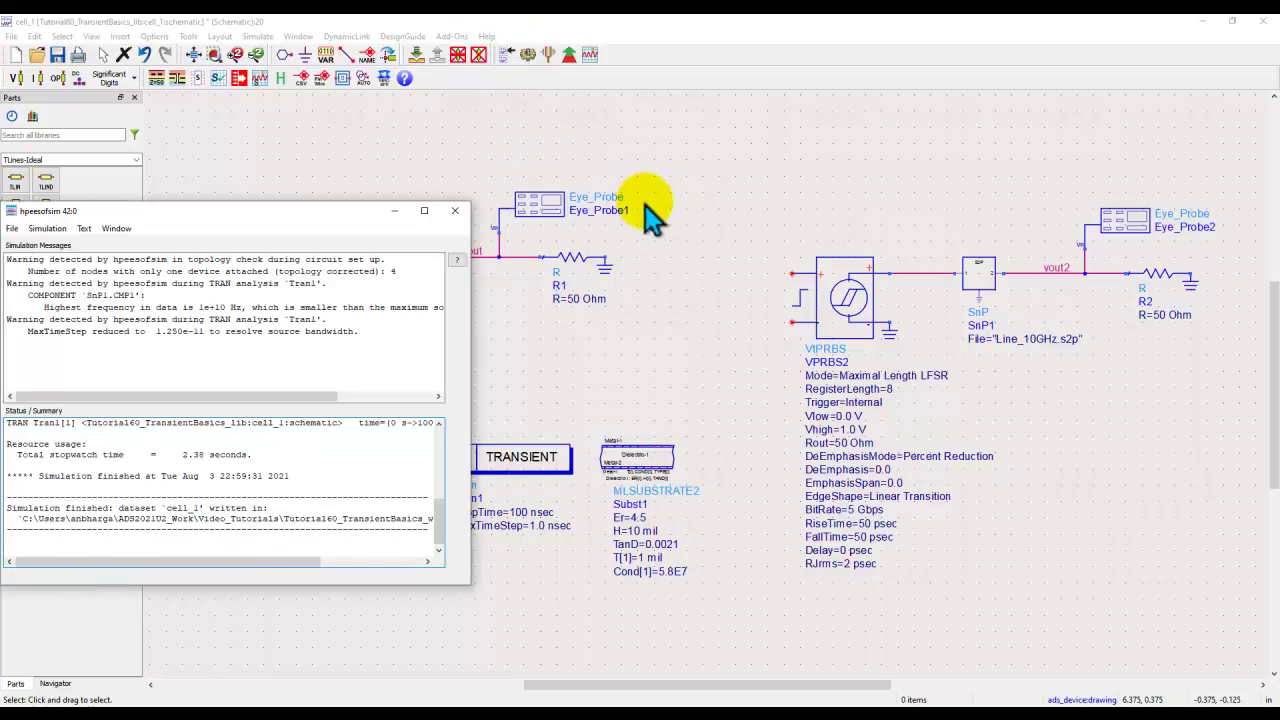
{"action": "scroll", "coordinate": [623, 337], "scroll_direction": "down", "scroll_amount": 5}
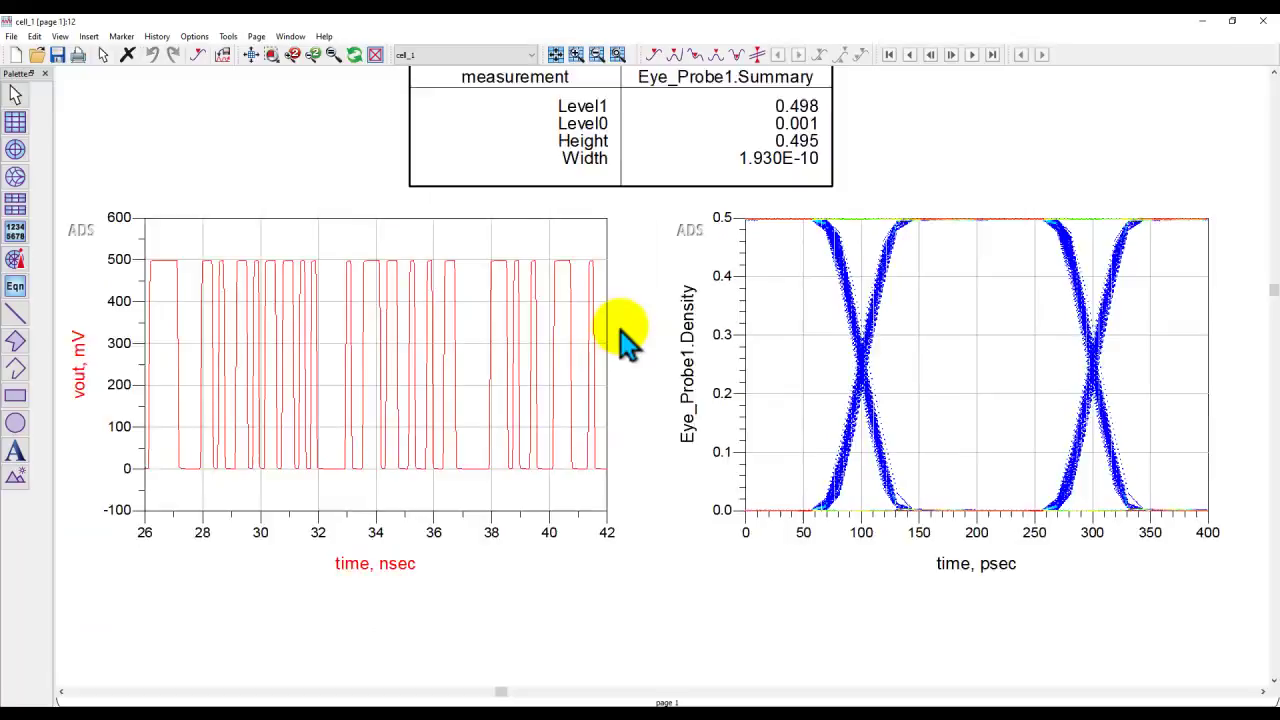
{"action": "scroll", "coordinate": [630, 300], "scroll_direction": "down", "scroll_amount": 2}
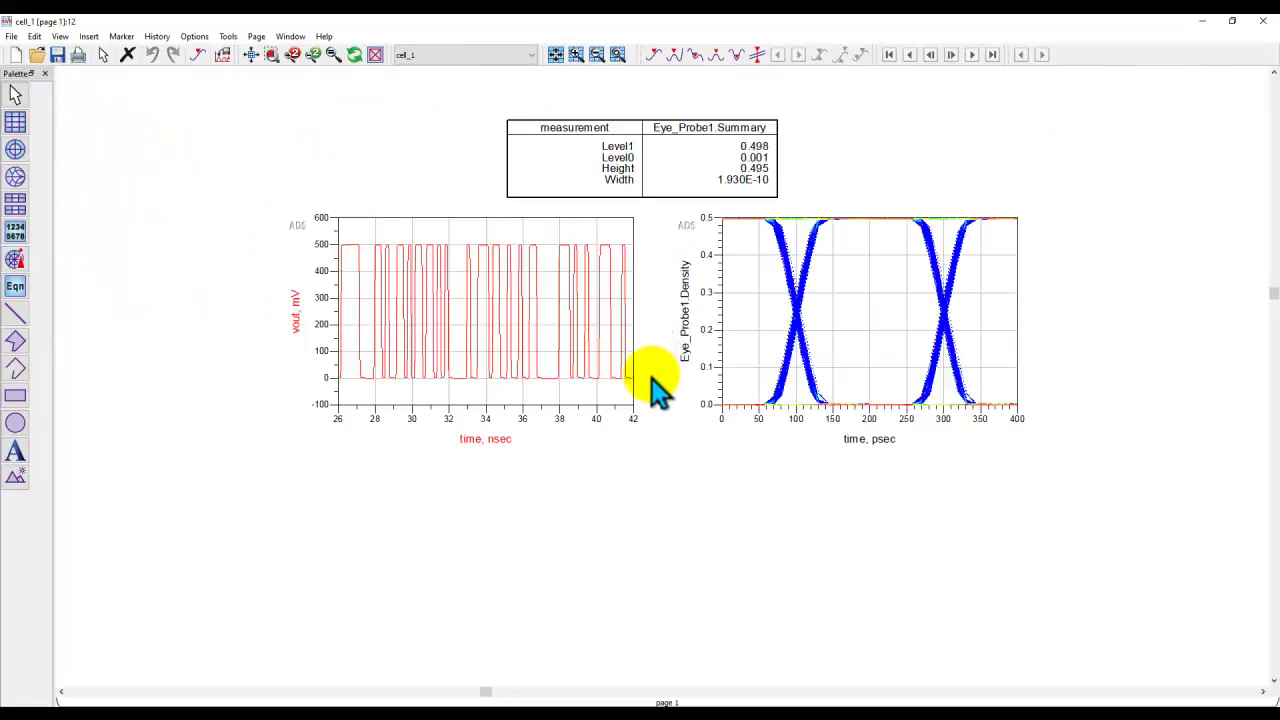
{"action": "left_click", "coordinate": [517, 394]}
{"action": "left_click", "coordinate": [740, 370], "text": "ctrl"}
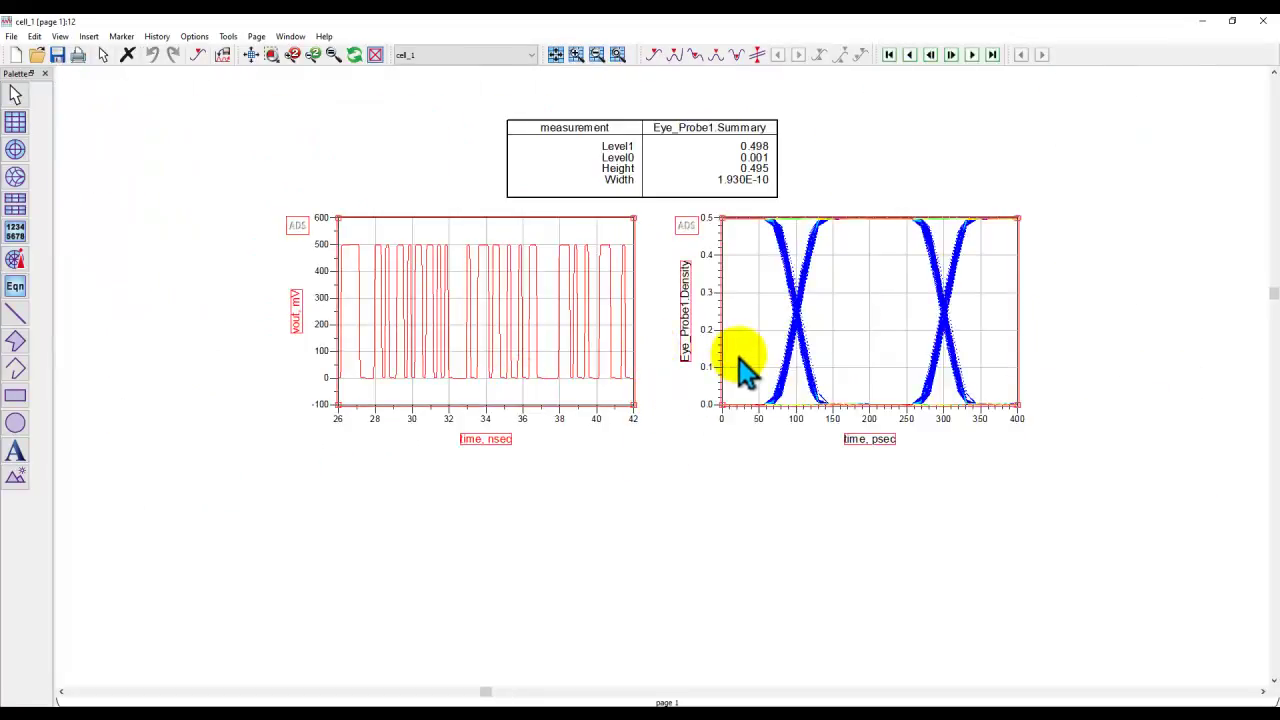
{"action": "key", "text": "ctrl+c"}
{"action": "key", "text": "ctrl+v"}
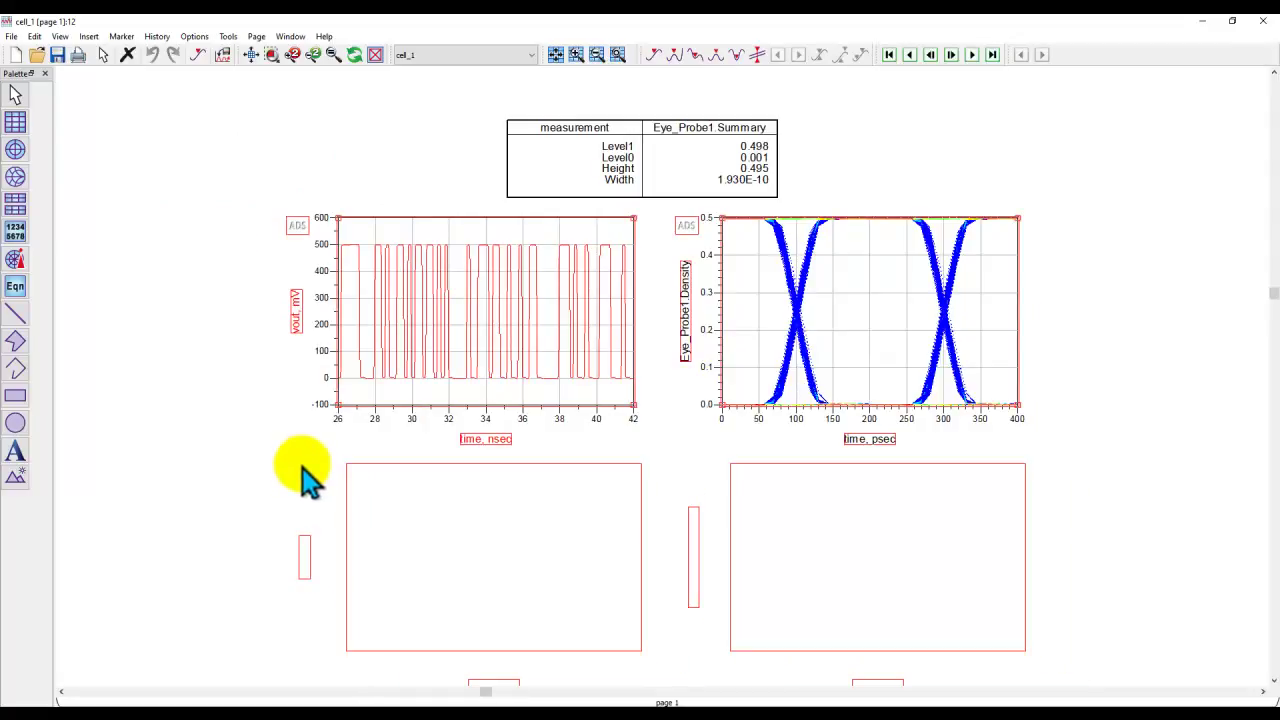
{"action": "left_click", "coordinate": [297, 478]}
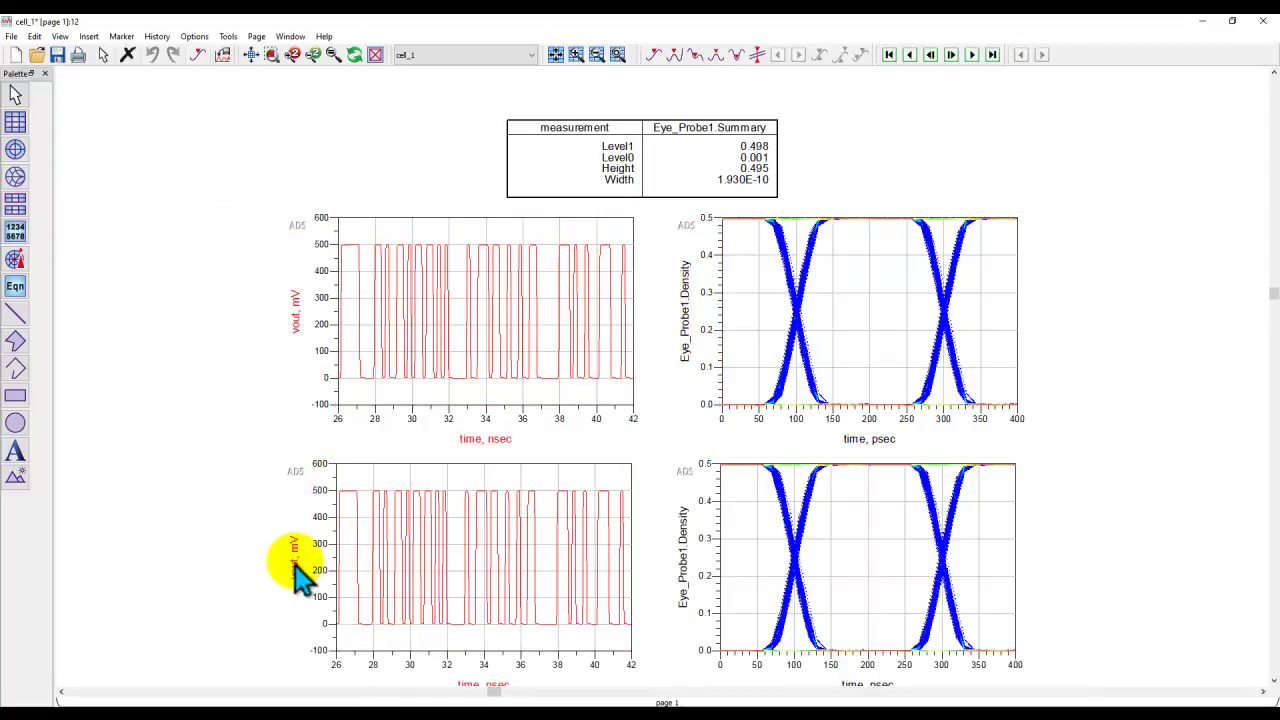
Change the lower-left plot to vout2 and start changing the lower eye's Eye_Probe1 reference
{"action": "double_click", "coordinate": [300, 553]}
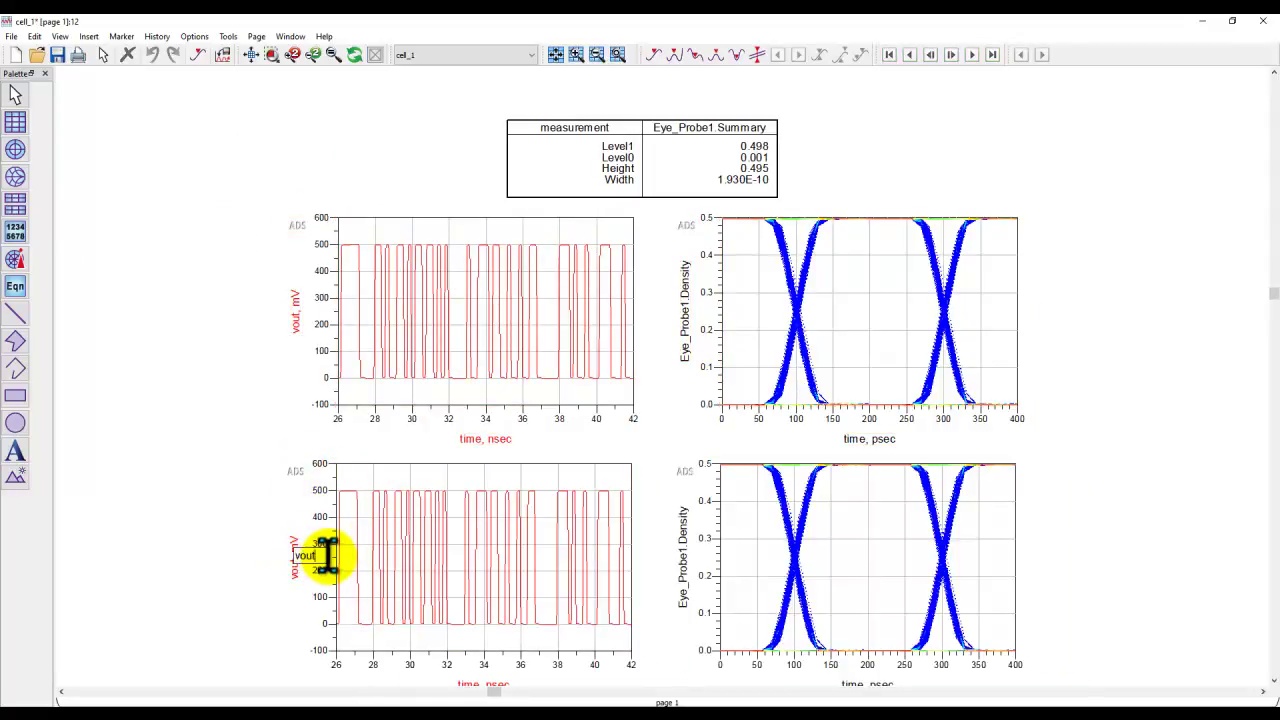
{"action": "type", "text": "2"}
{"action": "left_click", "coordinate": [214, 534]}
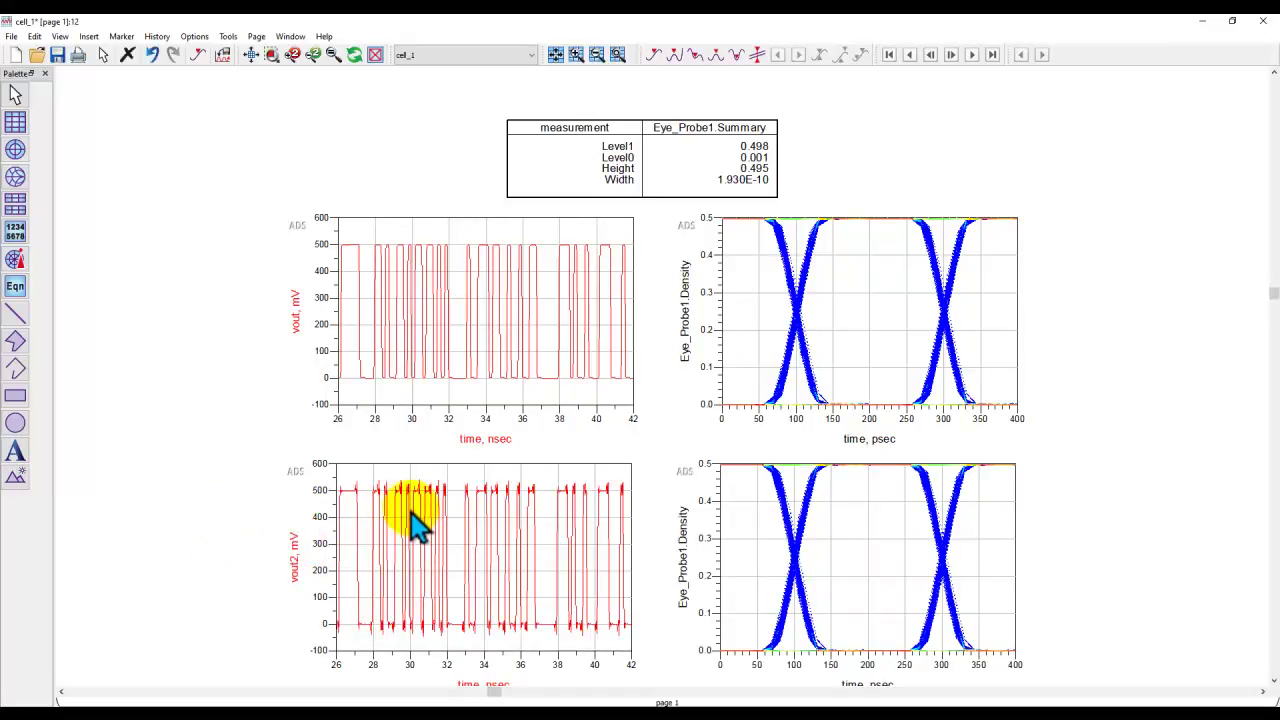
{"action": "double_click", "coordinate": [684, 556]}
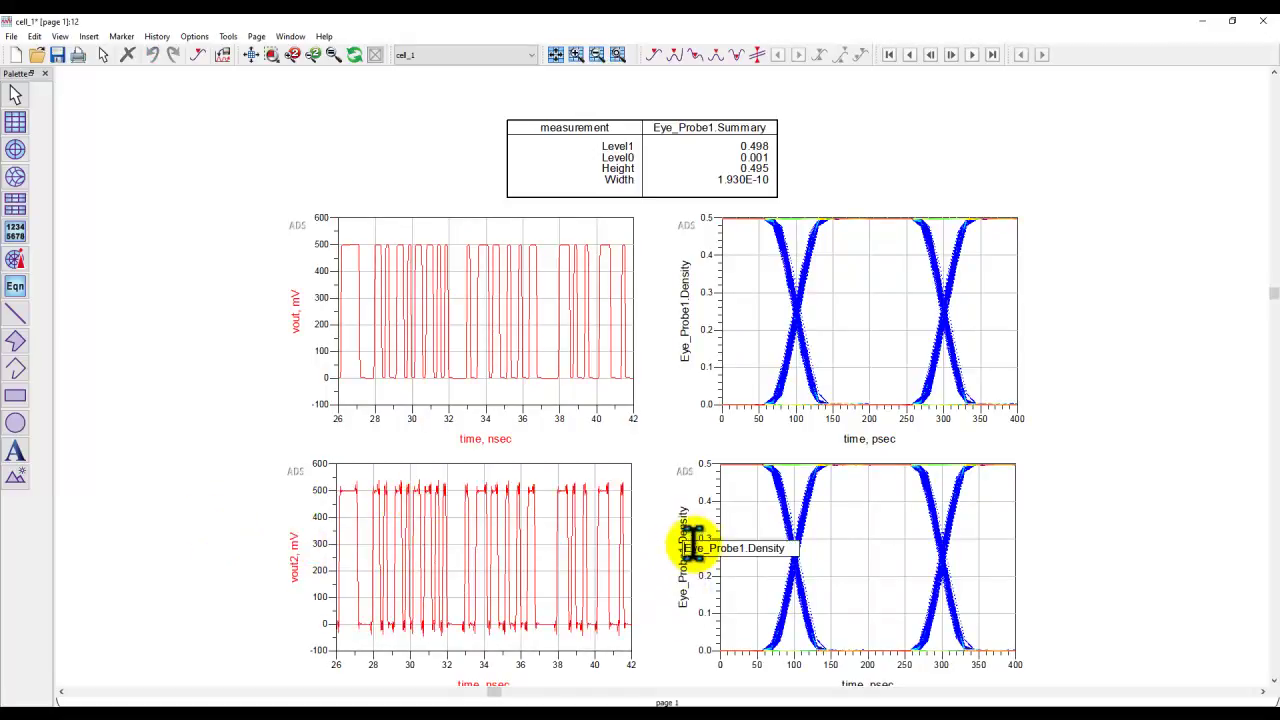
{"action": "left_click", "coordinate": [765, 548]}
{"action": "key", "text": "BackSpace"}
Finish retargeting the lower eye plot to Eye_Probe2.Density and return to the schematic
{"action": "type", "text": "2"}
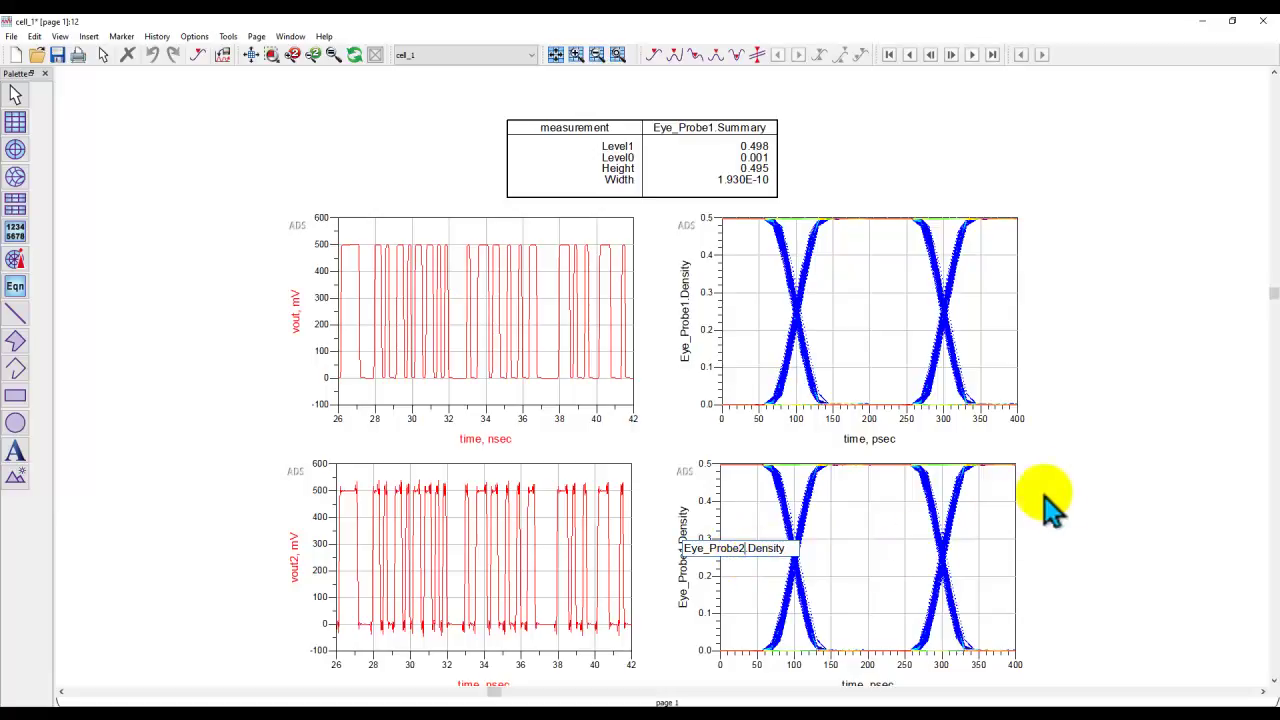
{"action": "left_click", "coordinate": [1050, 505]}
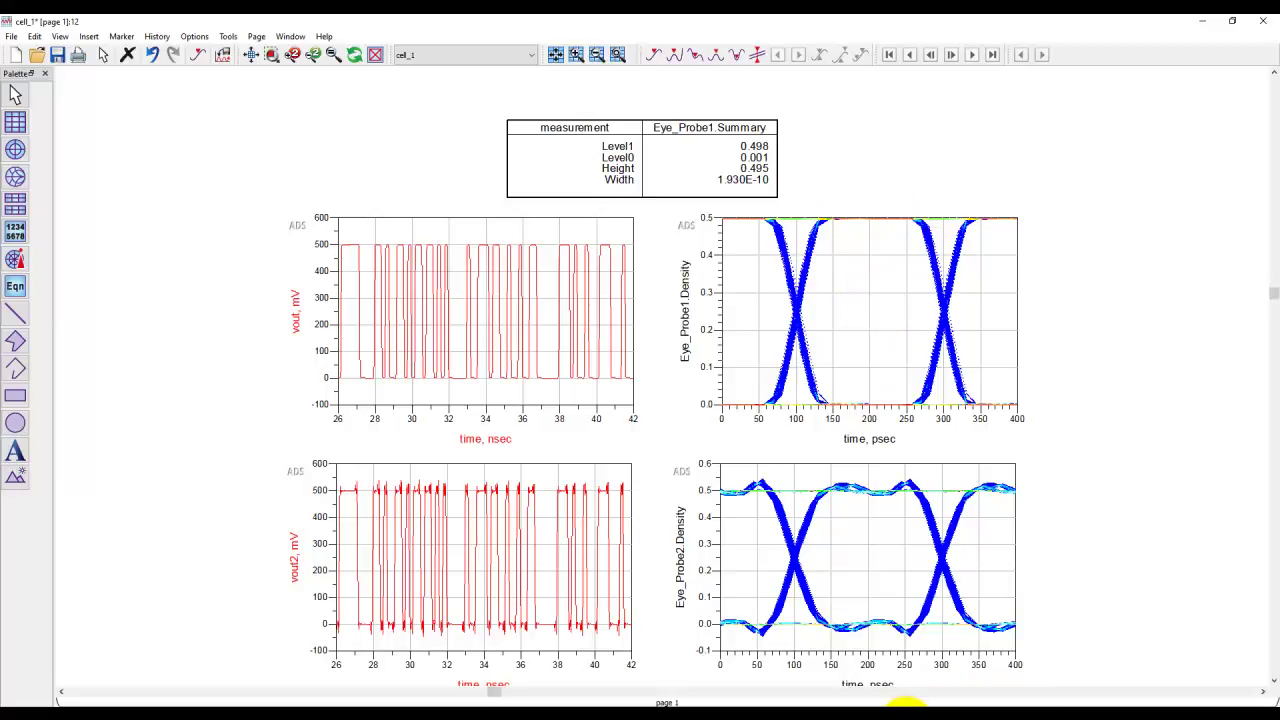
{"action": "mouse_move", "coordinate": [870, 705]}
{"action": "left_click", "coordinate": [920, 671]}
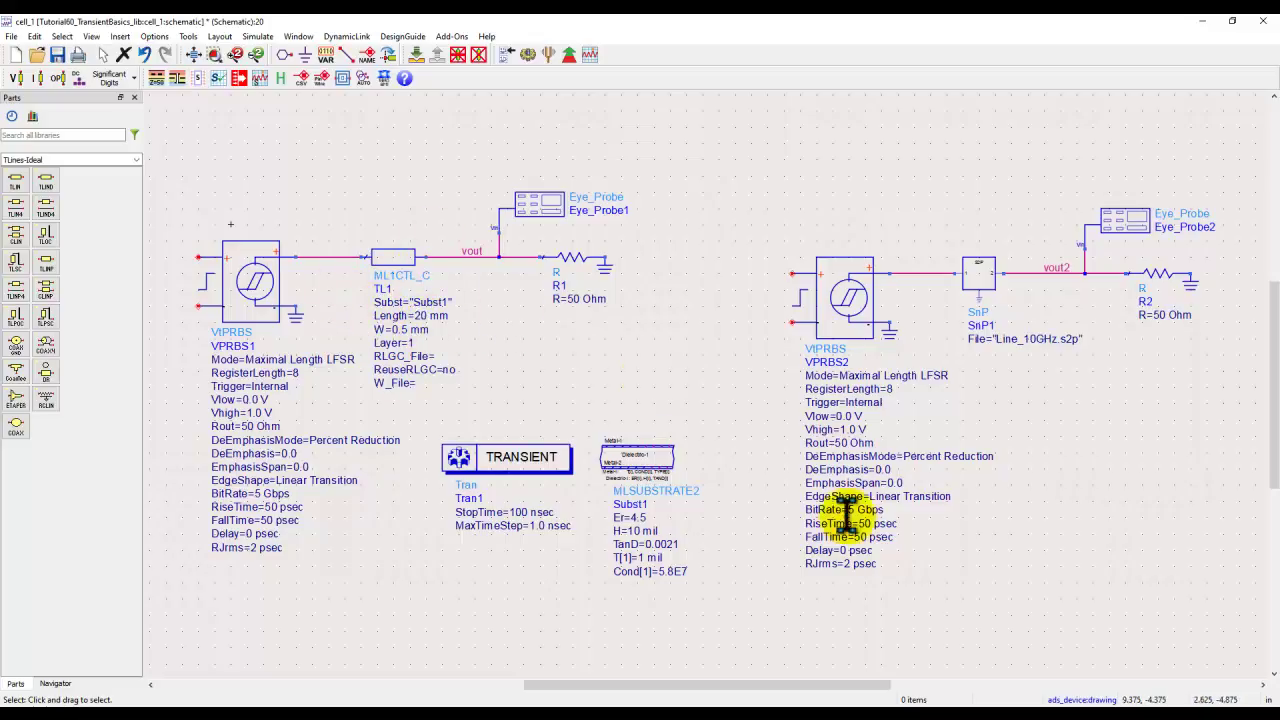
In the simulation log, highlight SnP1's 10 GHz and TL1's 40 GHz characterization limits
{"action": "left_click", "coordinate": [1020, 703]}
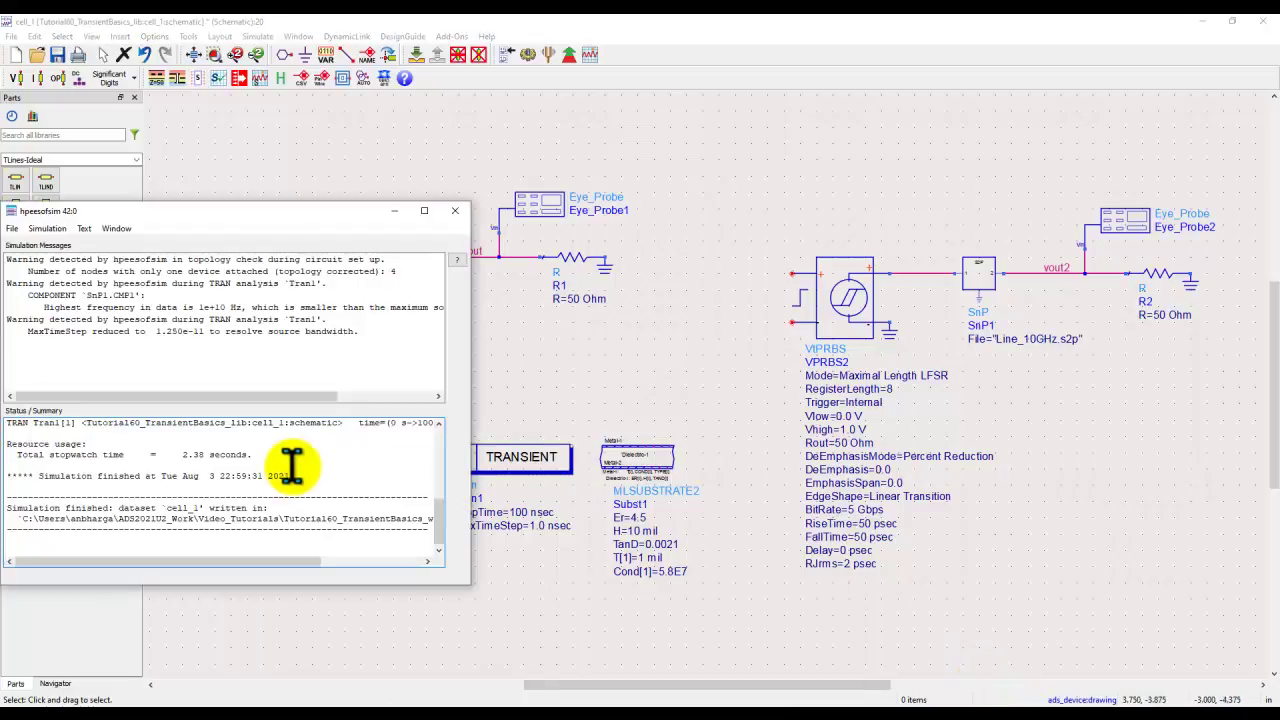
{"action": "scroll", "coordinate": [285, 466], "scroll_direction": "up", "scroll_amount": 5}
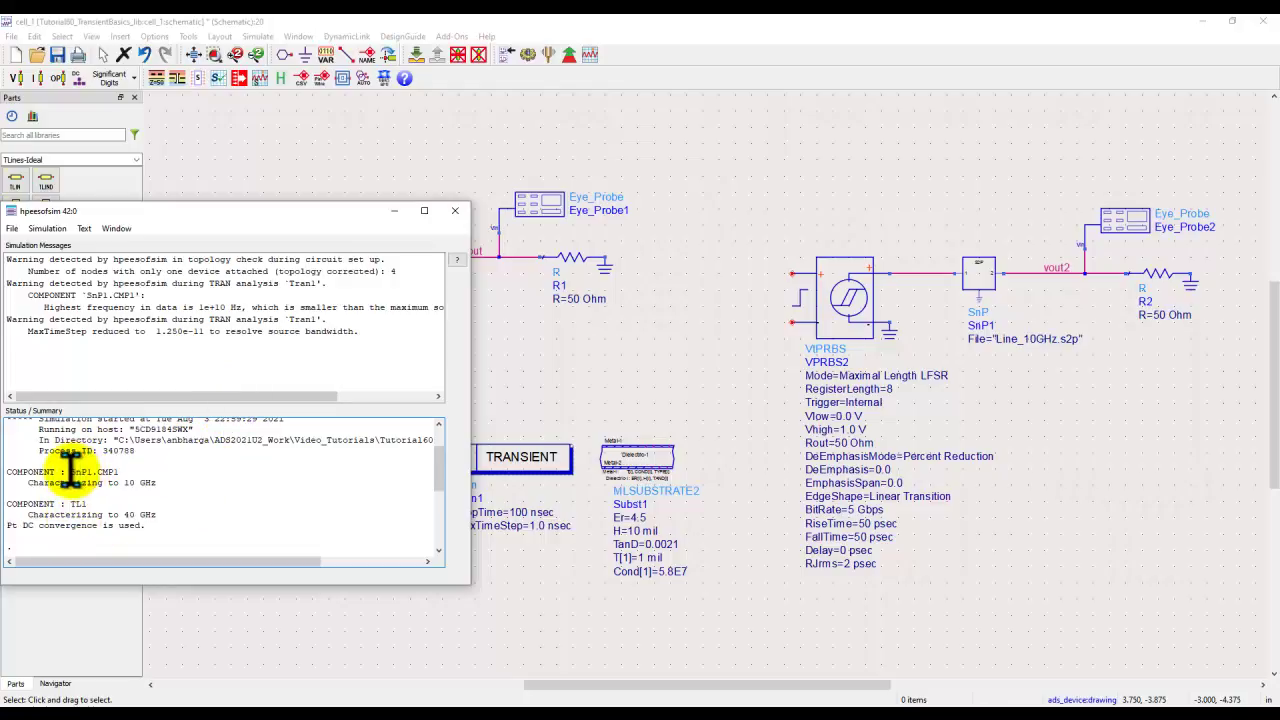
{"action": "double_click", "coordinate": [80, 471]}
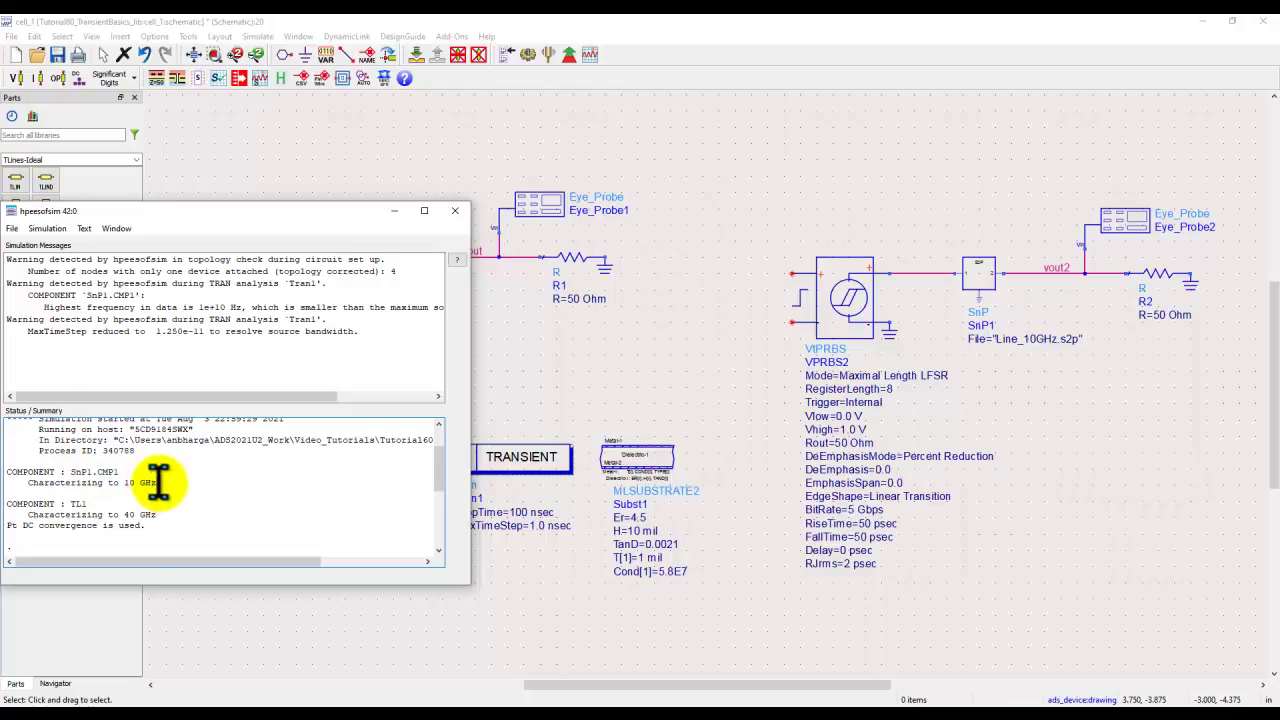
{"action": "left_click_drag", "start_coordinate": [158, 481], "coordinate": [131, 478]}
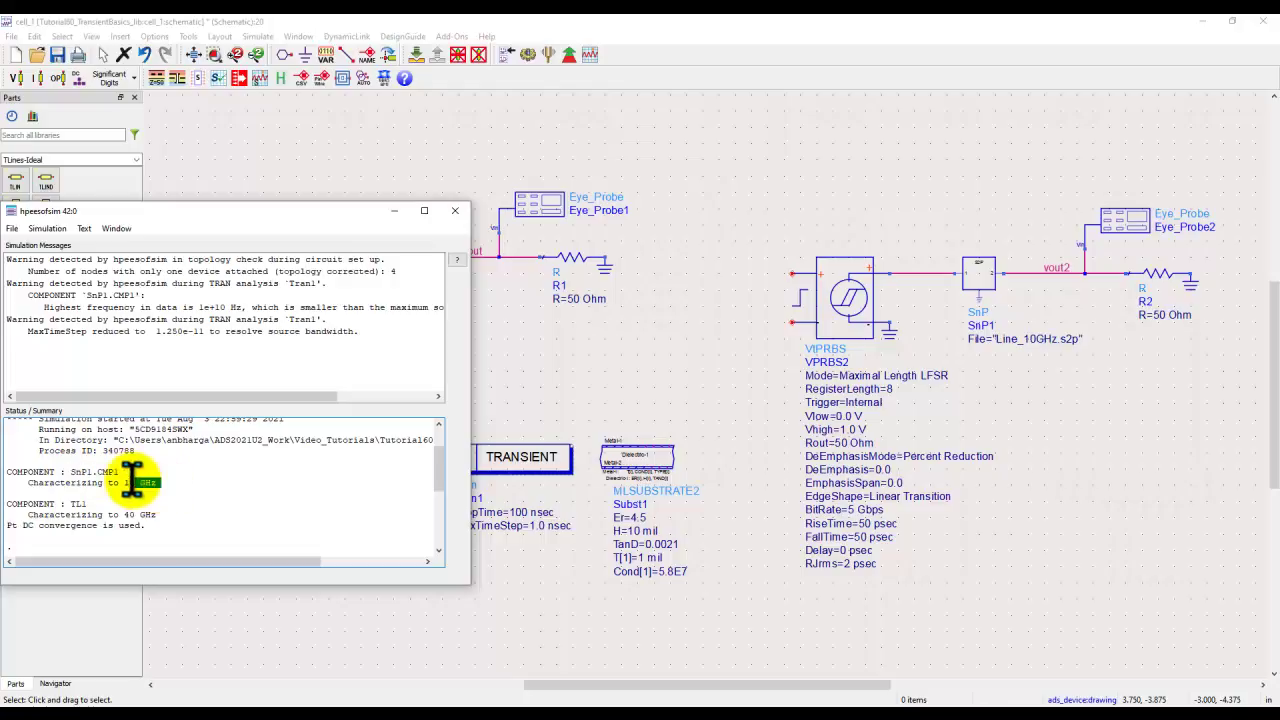
{"action": "double_click", "coordinate": [80, 504]}
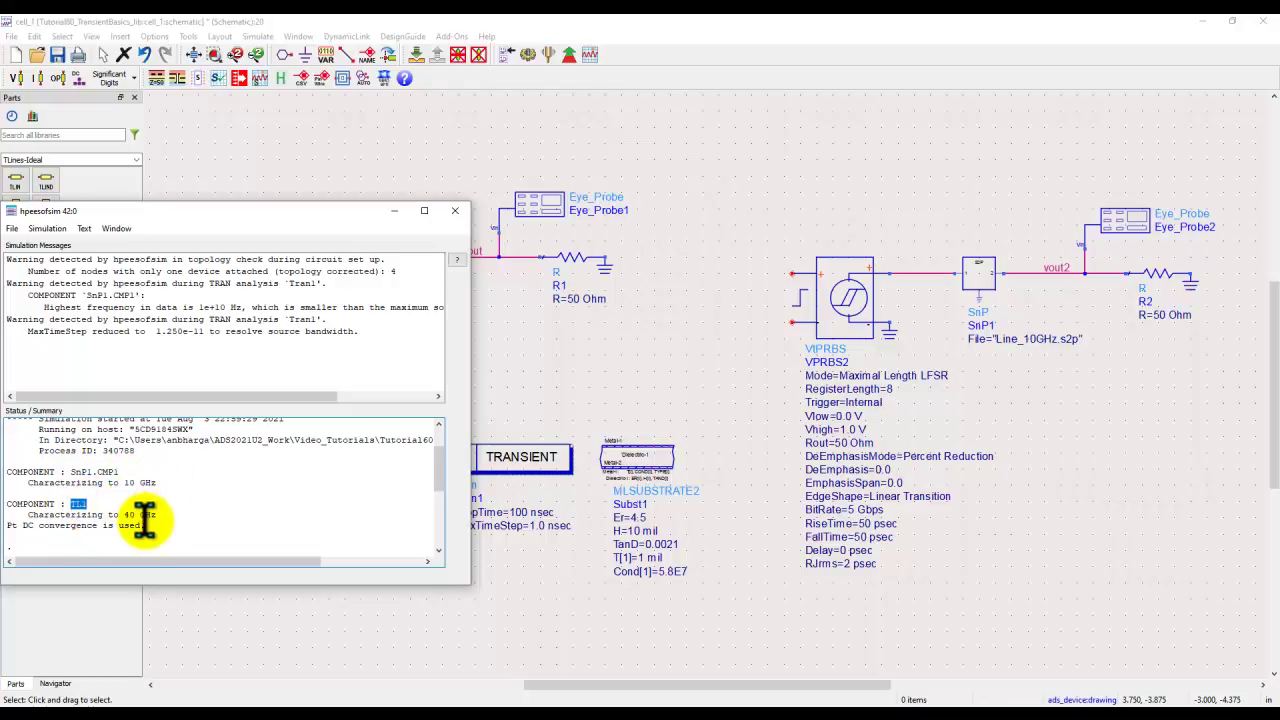
{"action": "left_click_drag", "start_coordinate": [121, 514], "coordinate": [190, 514]}
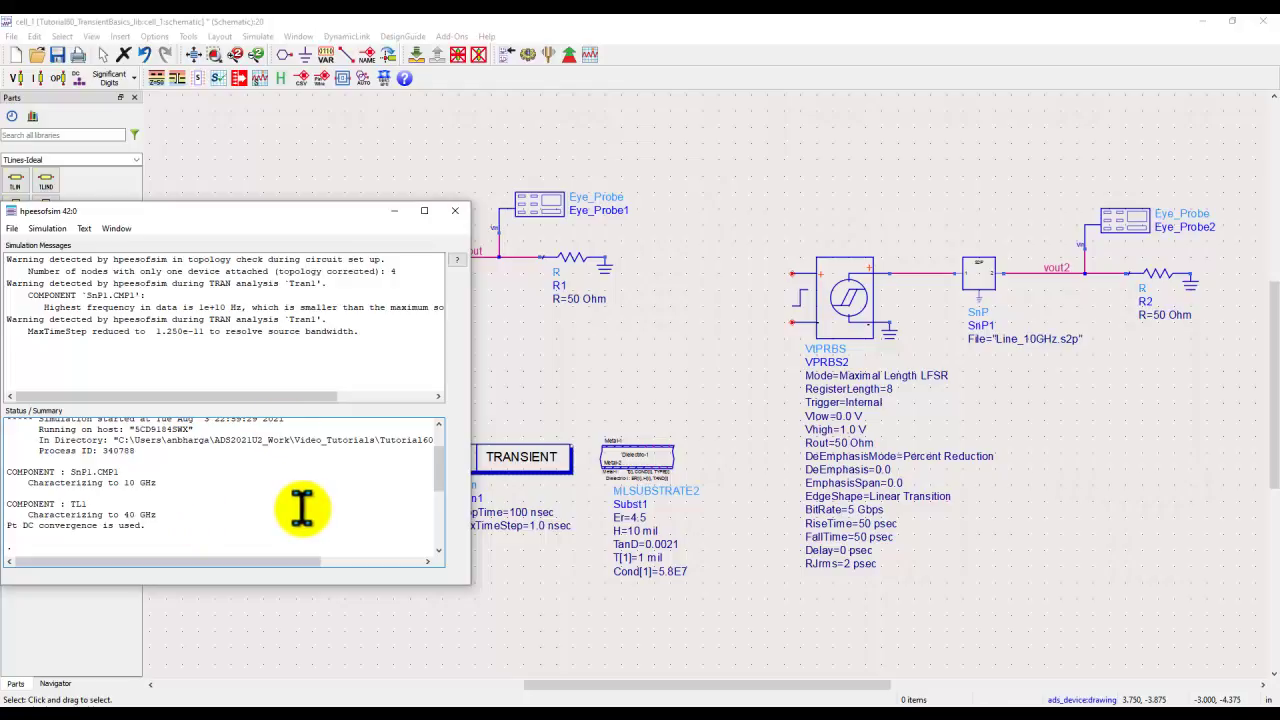
{"action": "left_click", "coordinate": [677, 349]}
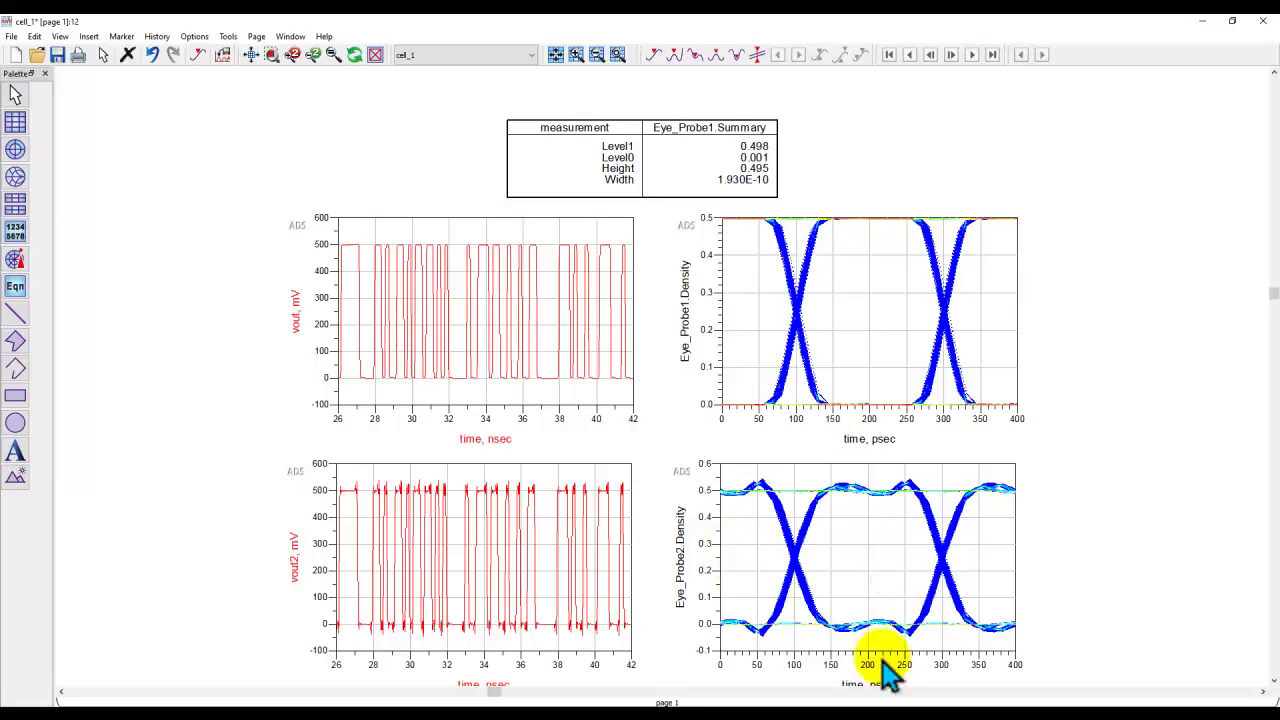
Point SnP1 at Line_20GHz.s2p instead of Line_10GHz.s2p and rerun the simulation
{"action": "mouse_move", "coordinate": [875, 700]}
{"action": "left_click", "coordinate": [972, 645]}
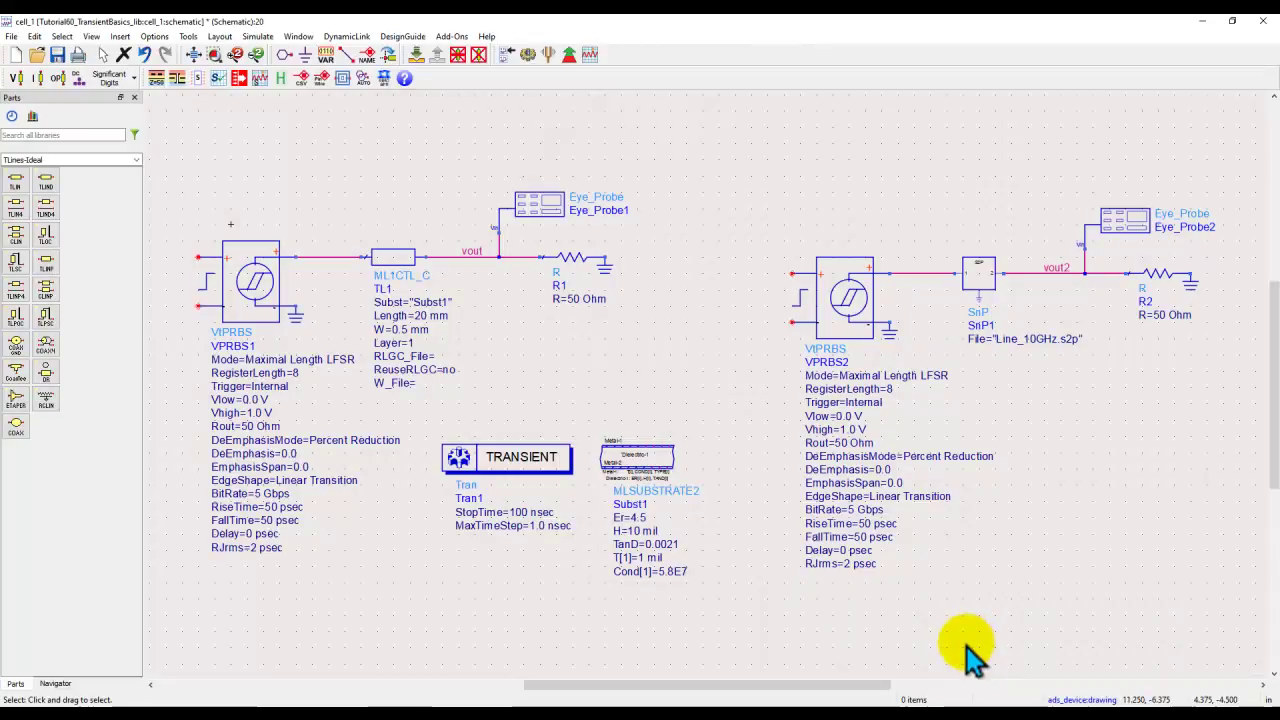
{"action": "double_click", "coordinate": [1030, 338]}
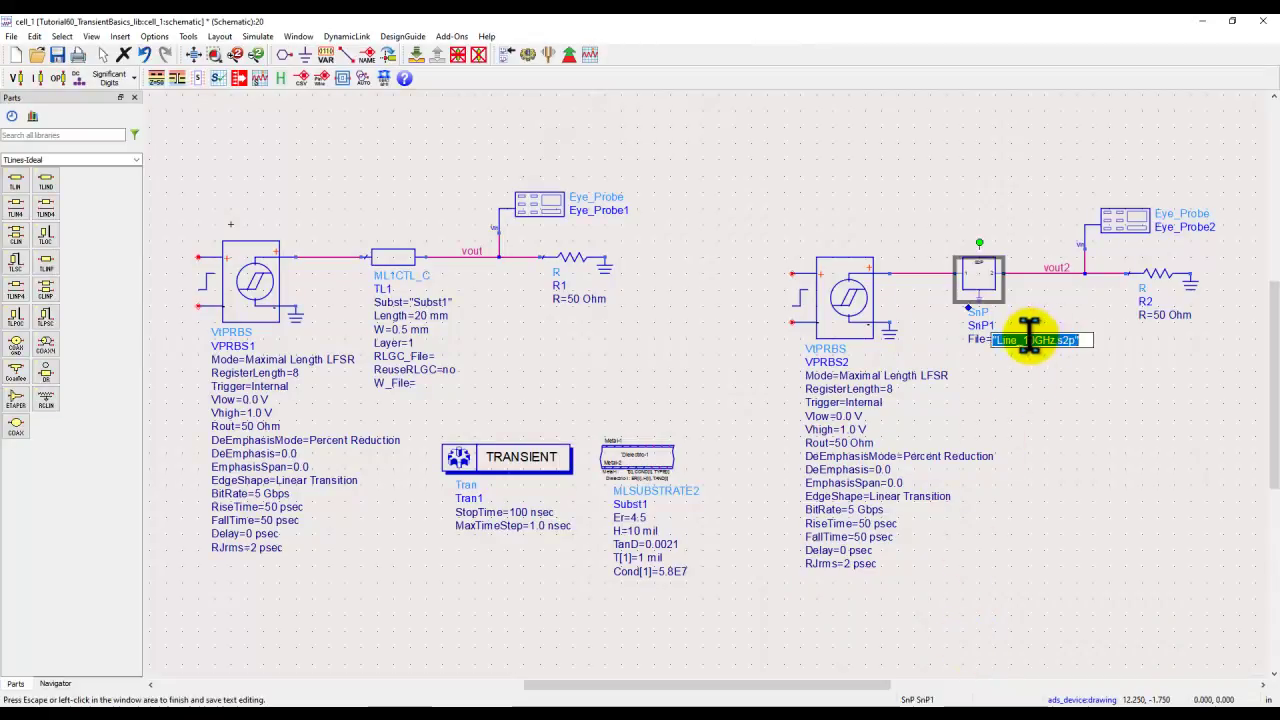
{"action": "type", "text": "2"}
{"action": "left_click", "coordinate": [1035, 415]}
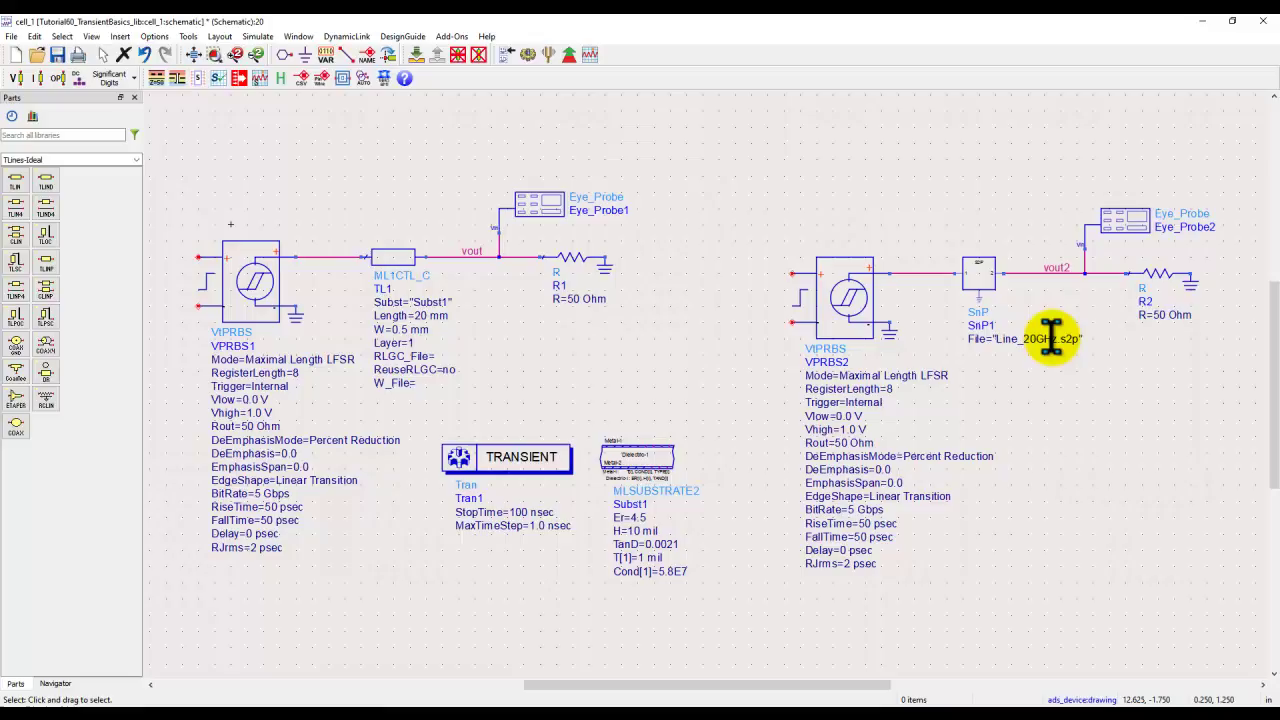
{"action": "left_click", "coordinate": [527, 56]}
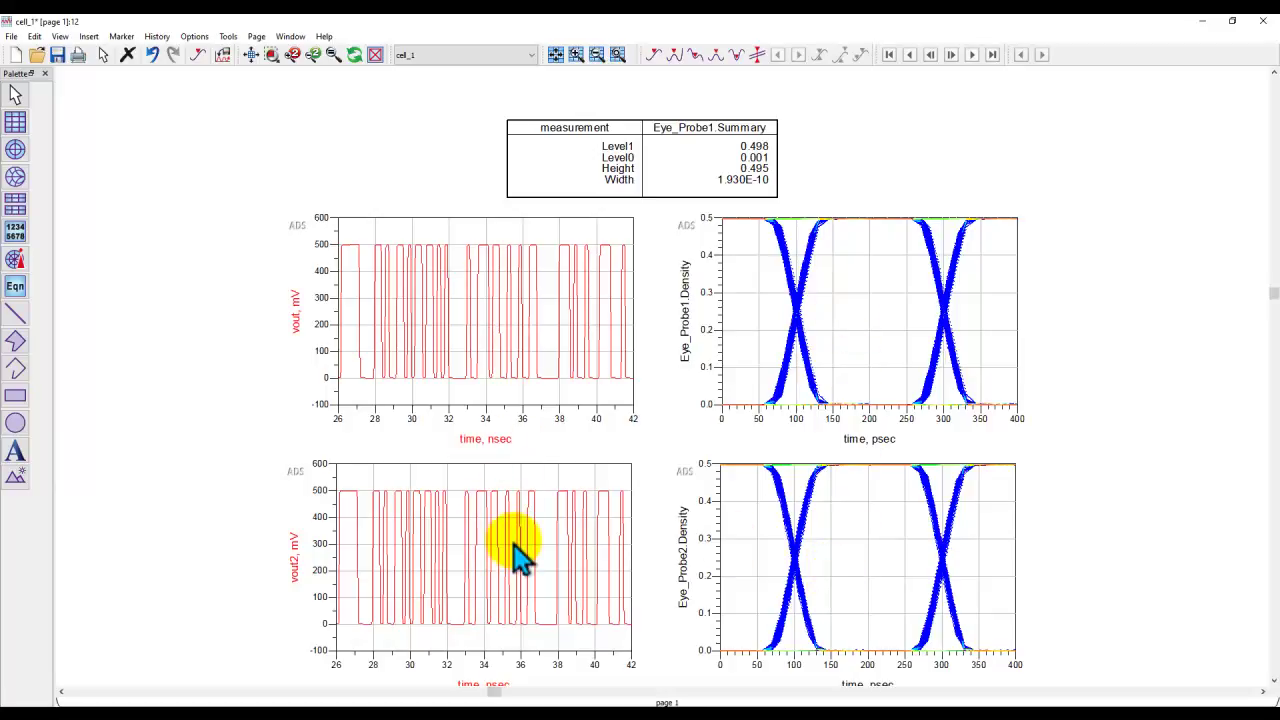
Add the Eye_Probe2.Summary dataset as a second trace in the measurement table
{"action": "double_click", "coordinate": [677, 177]}
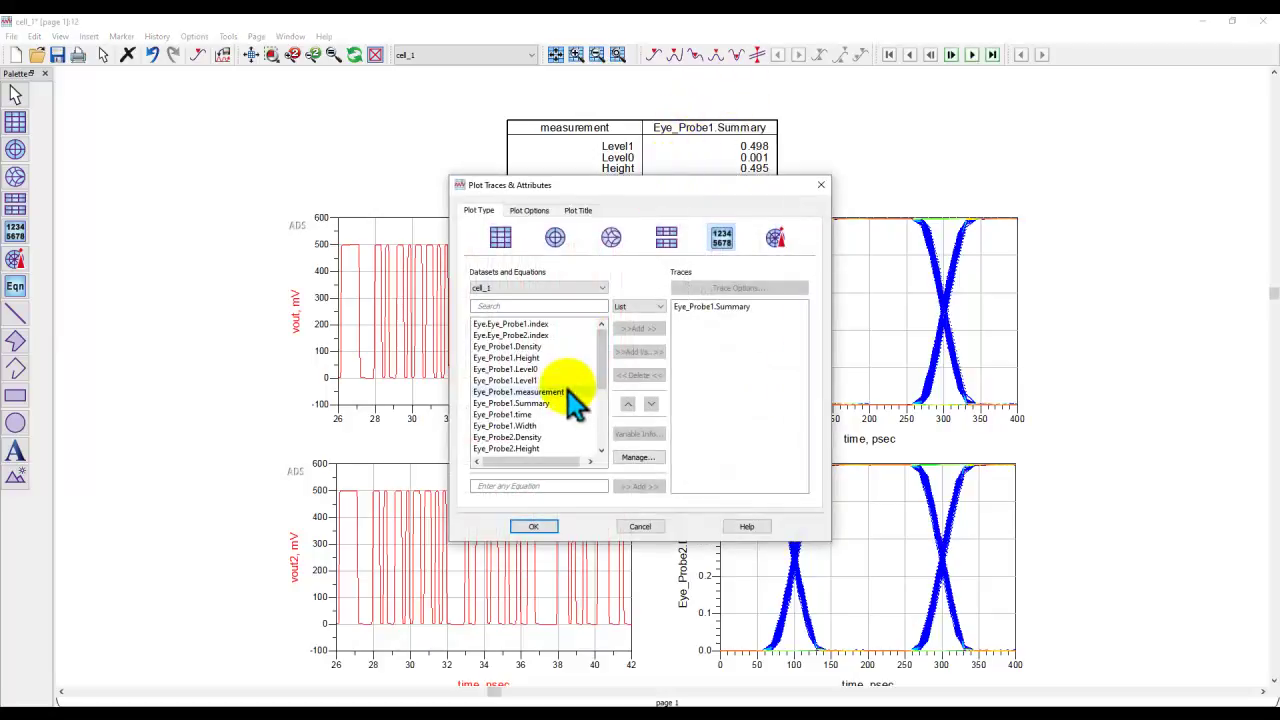
{"action": "scroll", "coordinate": [575, 400], "scroll_direction": "down", "scroll_amount": 2}
{"action": "double_click", "coordinate": [543, 426]}
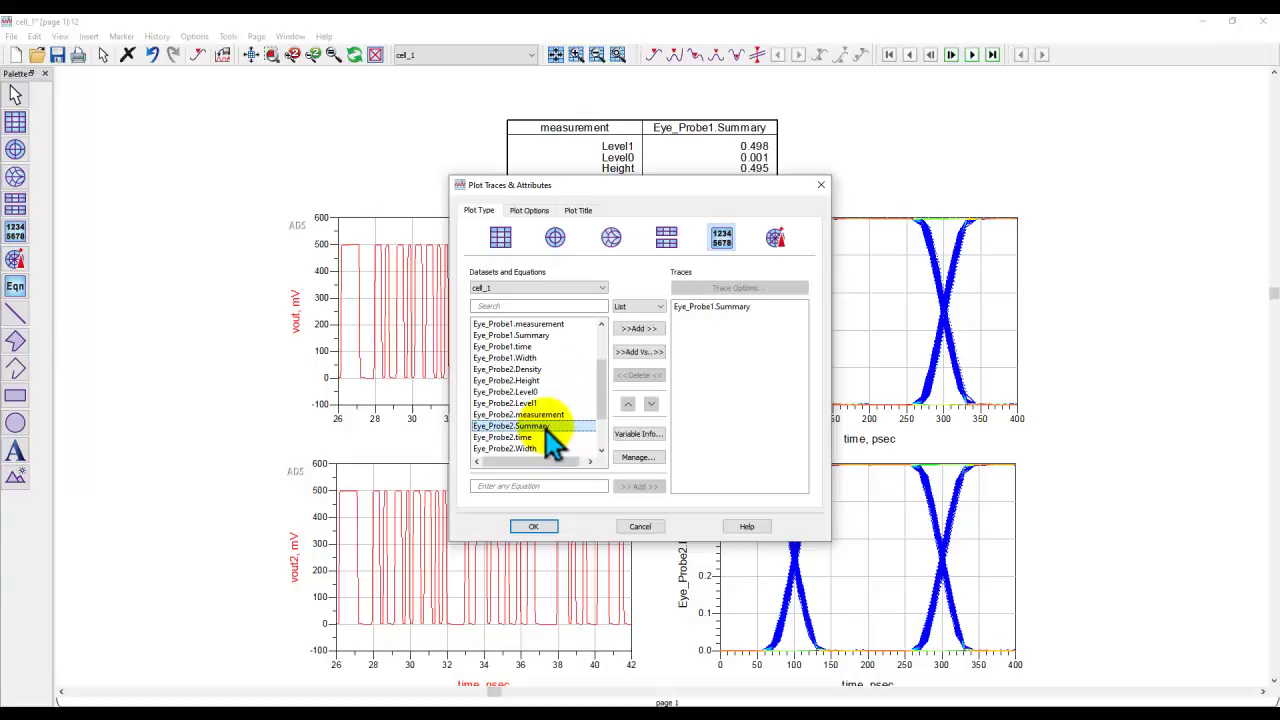
{"action": "left_click", "coordinate": [534, 526]}
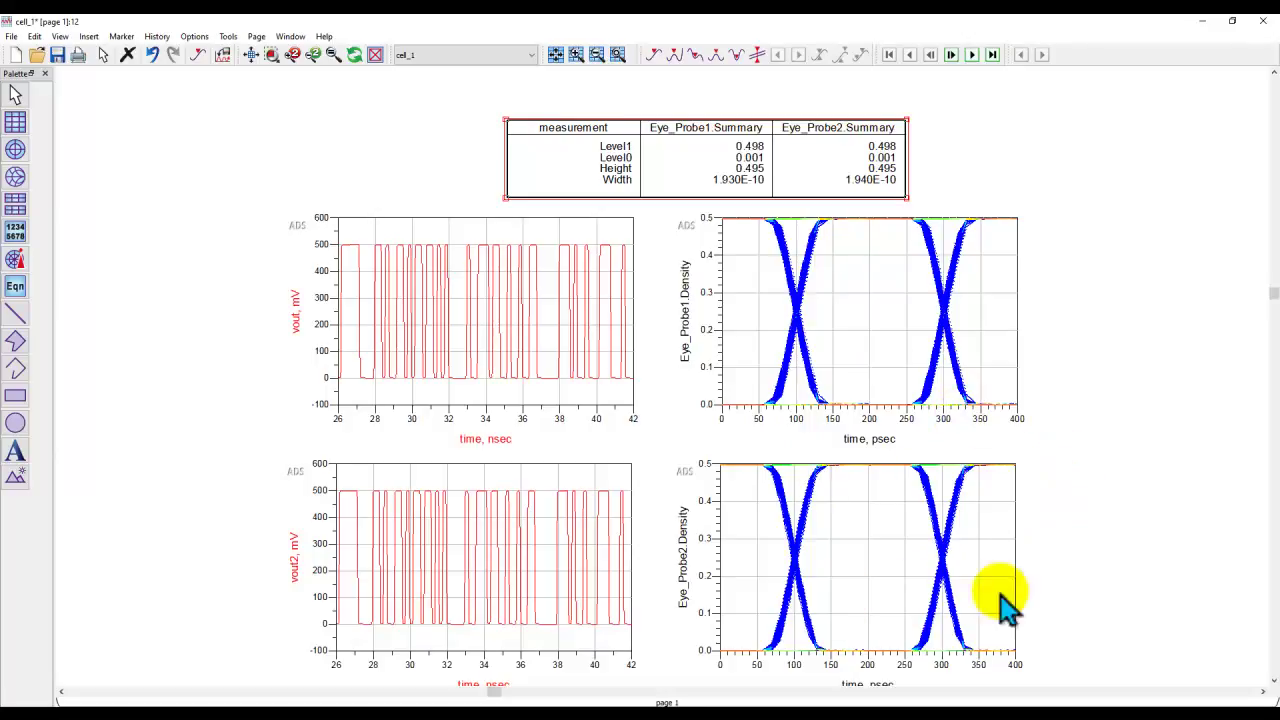
Enable Save impulse spectrum in Tran1's Advanced Convolution options and resimulate
{"action": "mouse_move", "coordinate": [877, 700]}
{"action": "left_click", "coordinate": [916, 692]}
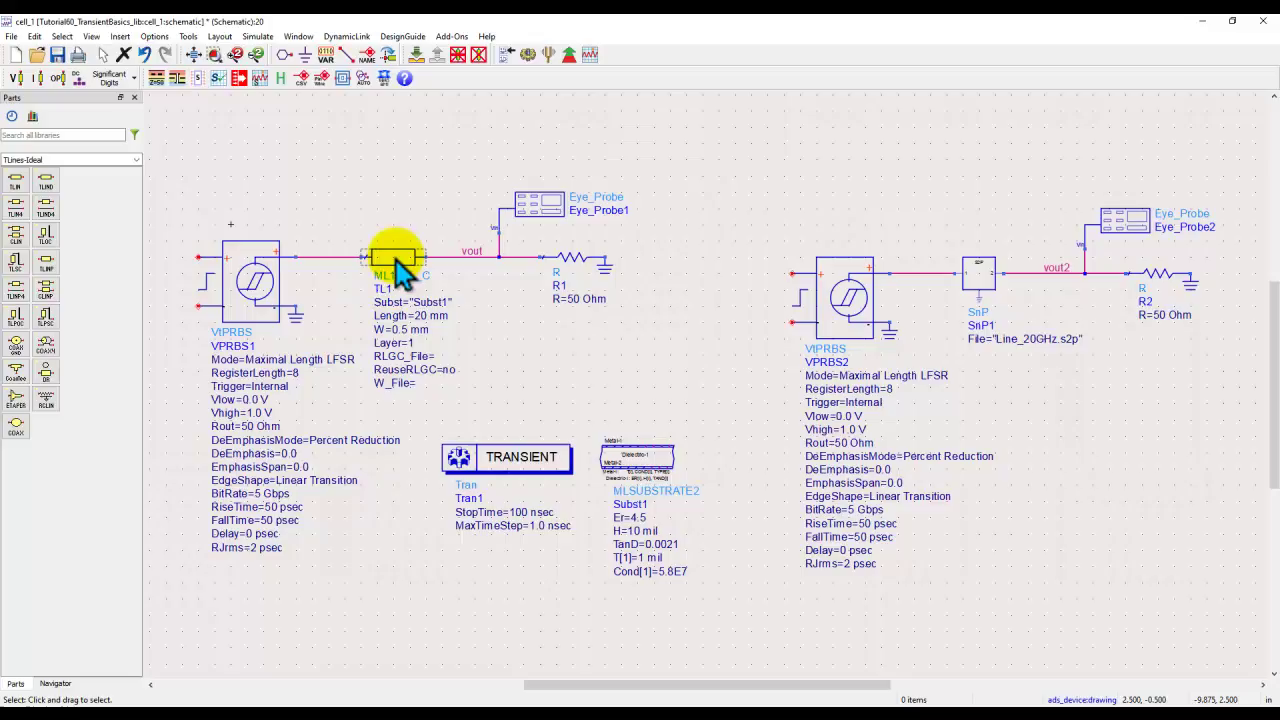
{"action": "left_click", "coordinate": [982, 282]}
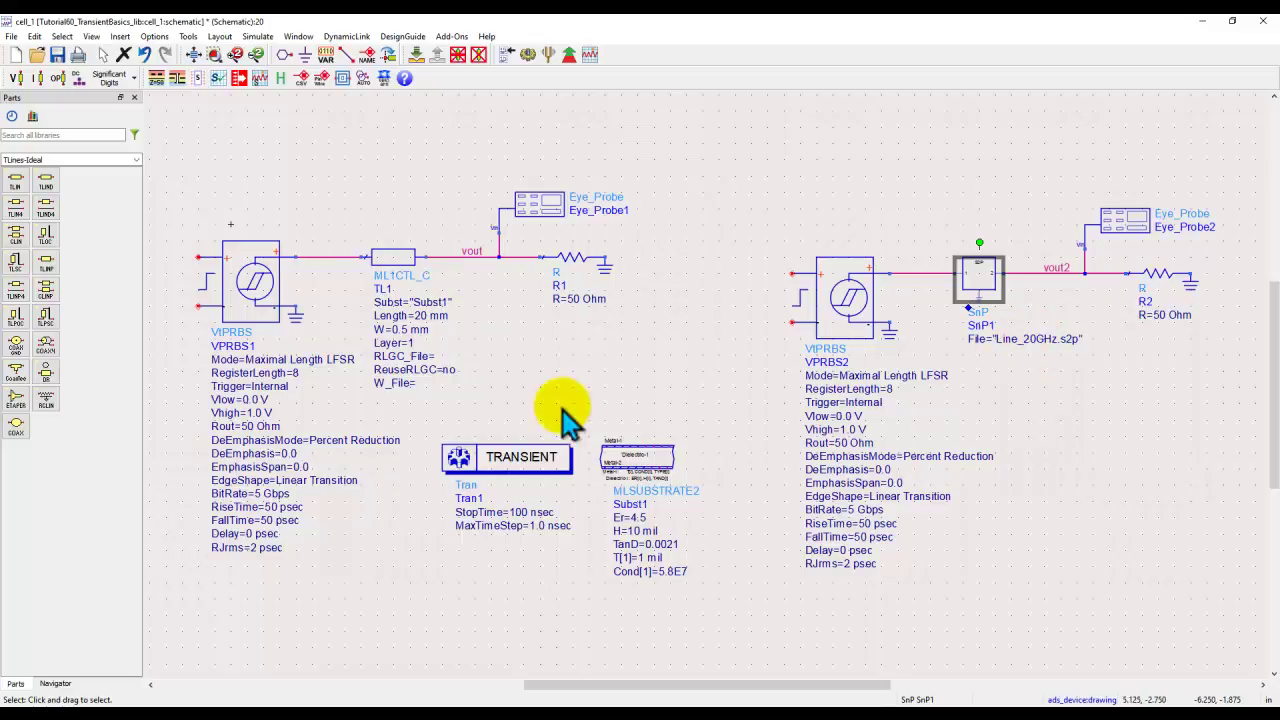
{"action": "double_click", "coordinate": [510, 455]}
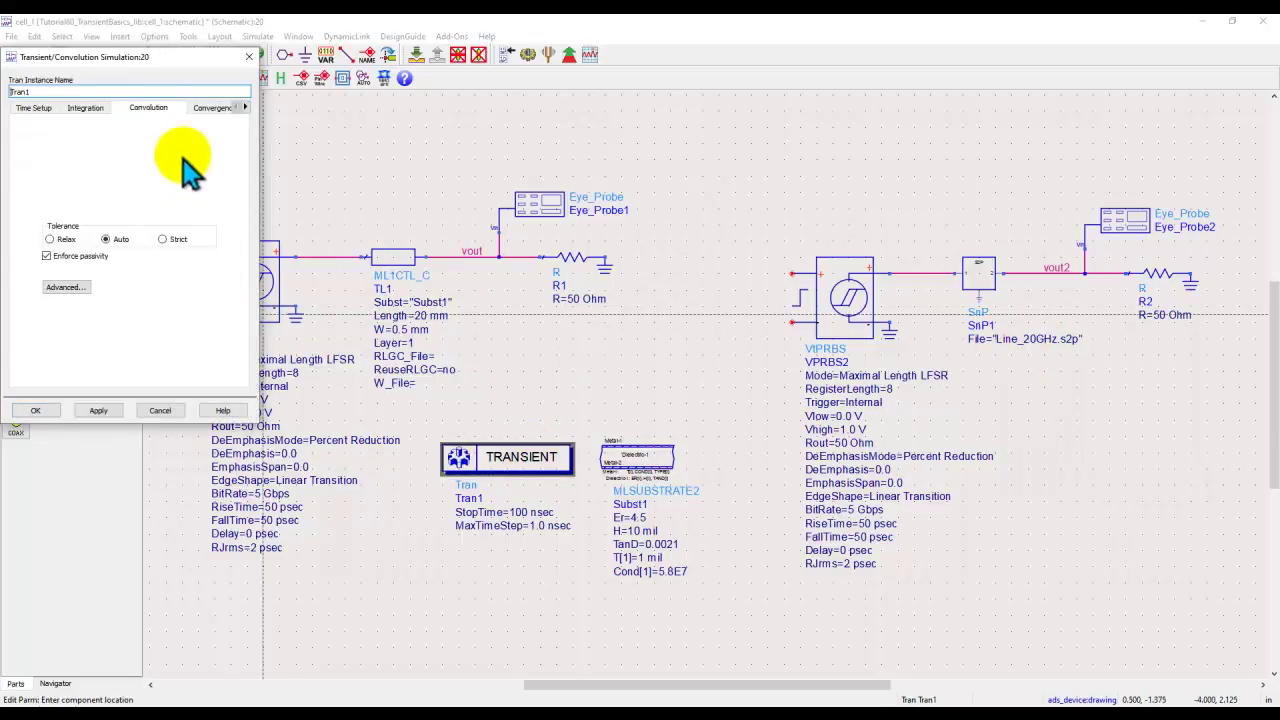
{"action": "left_click", "coordinate": [64, 288]}
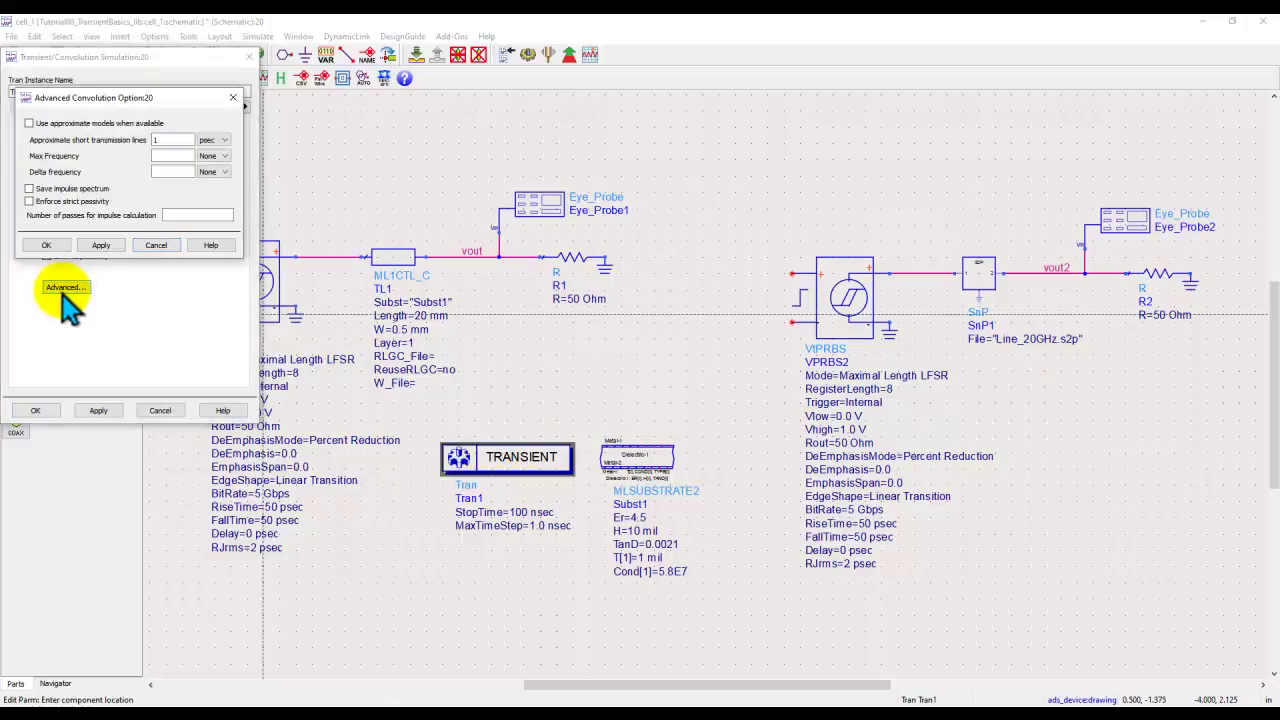
{"action": "left_click", "coordinate": [29, 189]}
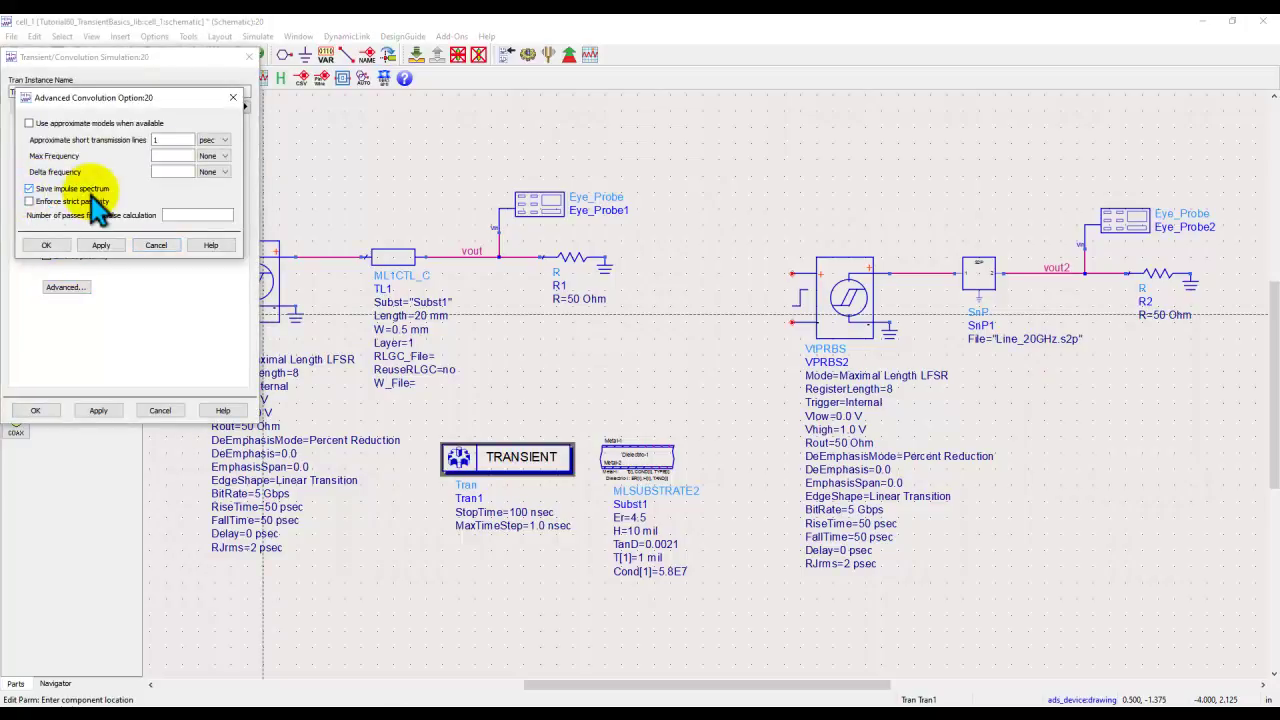
{"action": "left_click", "coordinate": [46, 245]}
{"action": "left_click", "coordinate": [35, 410]}
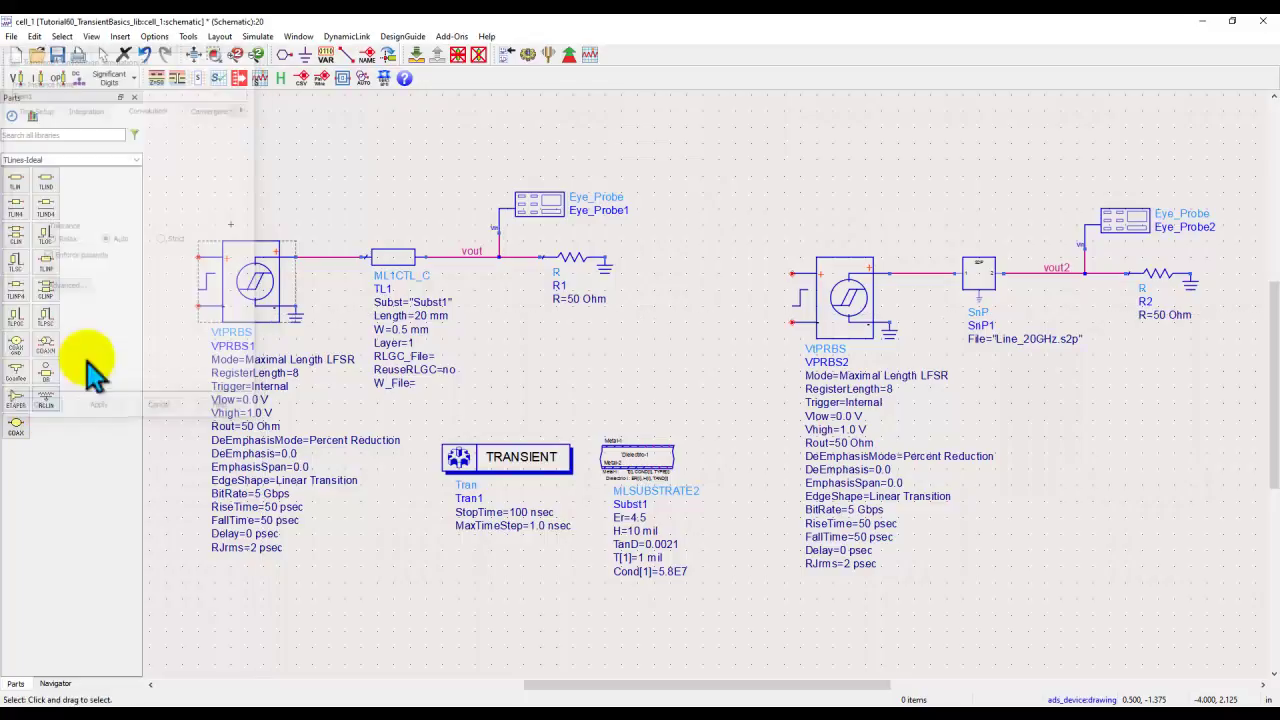
{"action": "left_click", "coordinate": [528, 56]}
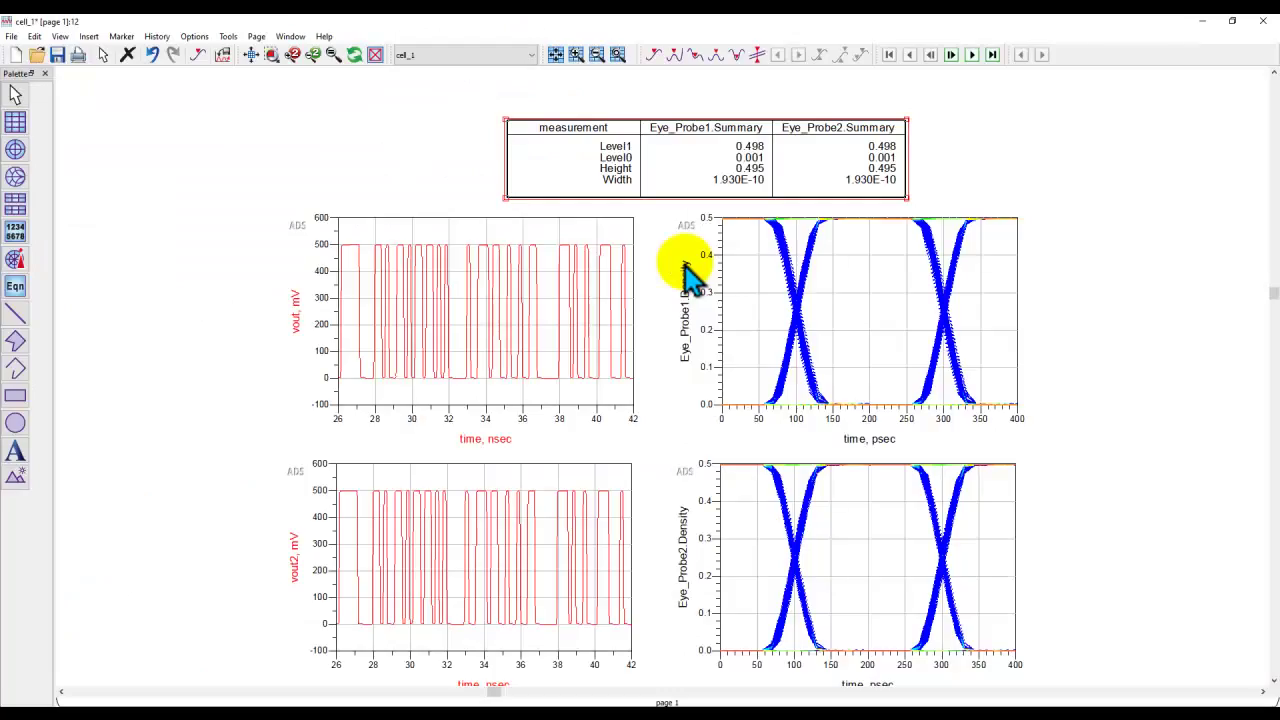
Place a new plot of TL1_FFT_IMP(2;1).freqResp in dB right of the eye diagrams
{"action": "left_click_drag", "start_coordinate": [1071, 420], "coordinate": [880, 420]}
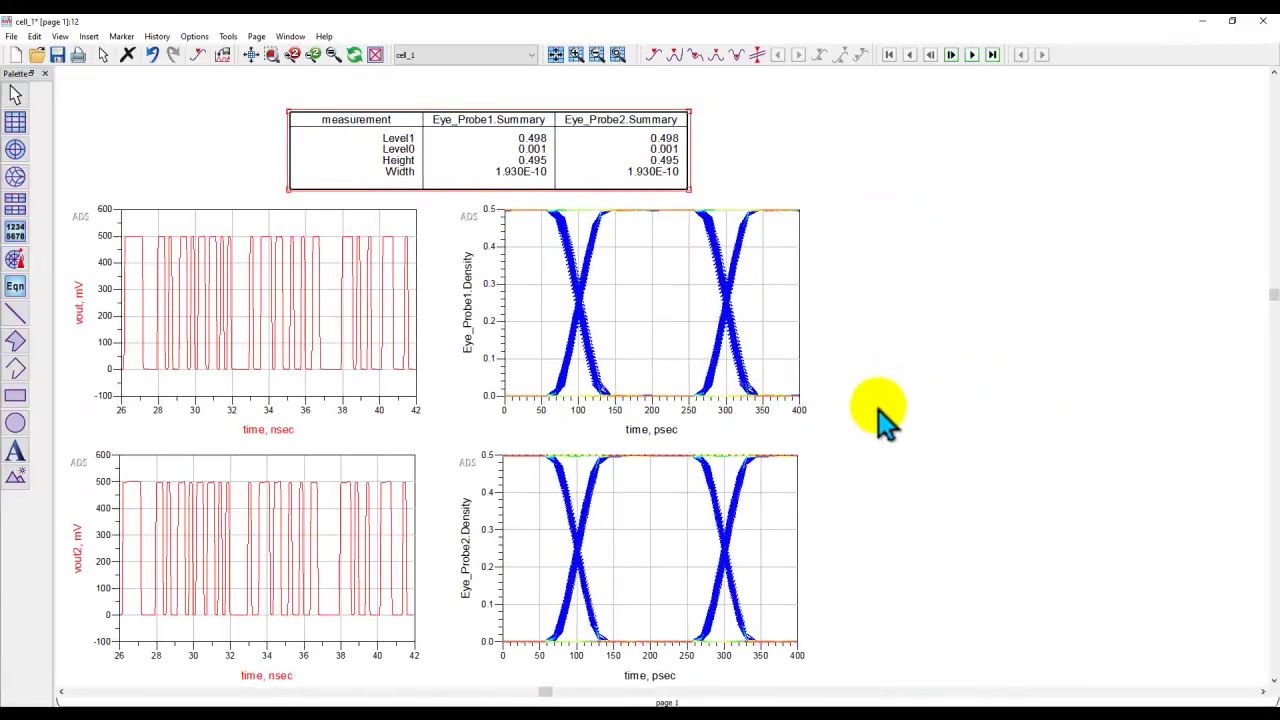
{"action": "left_click", "coordinate": [15, 121]}
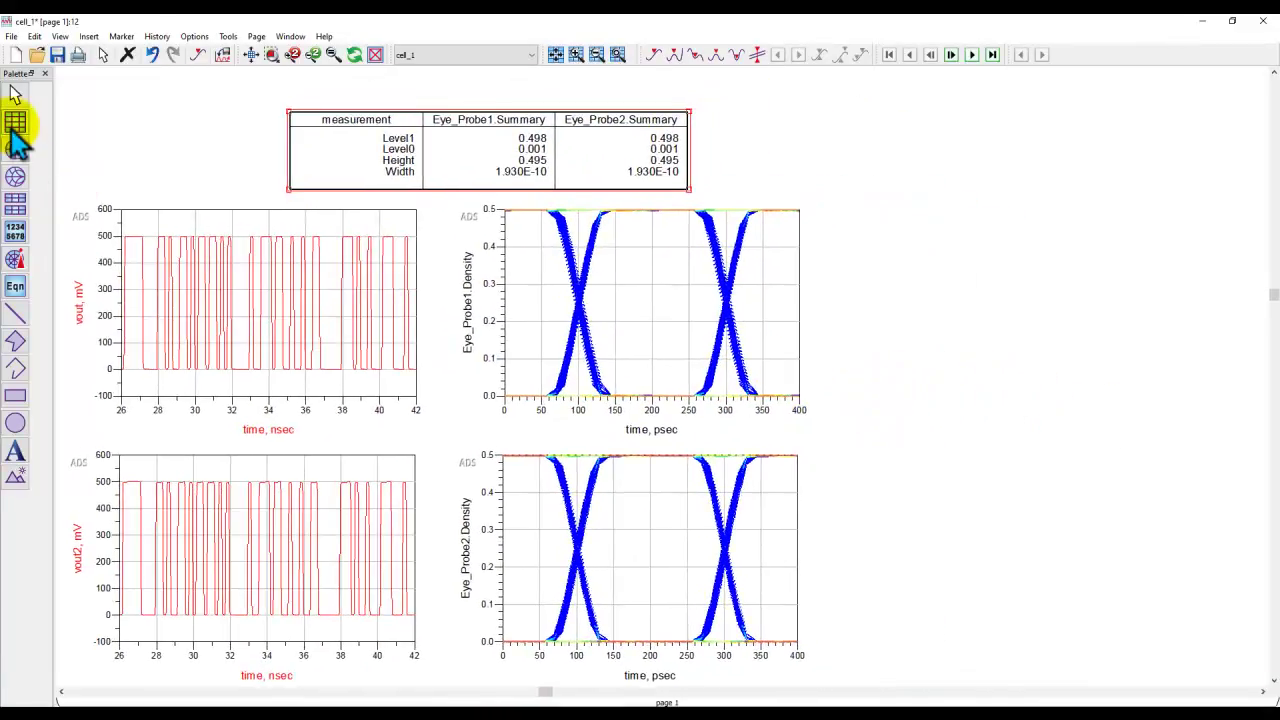
{"action": "left_click", "coordinate": [864, 447]}
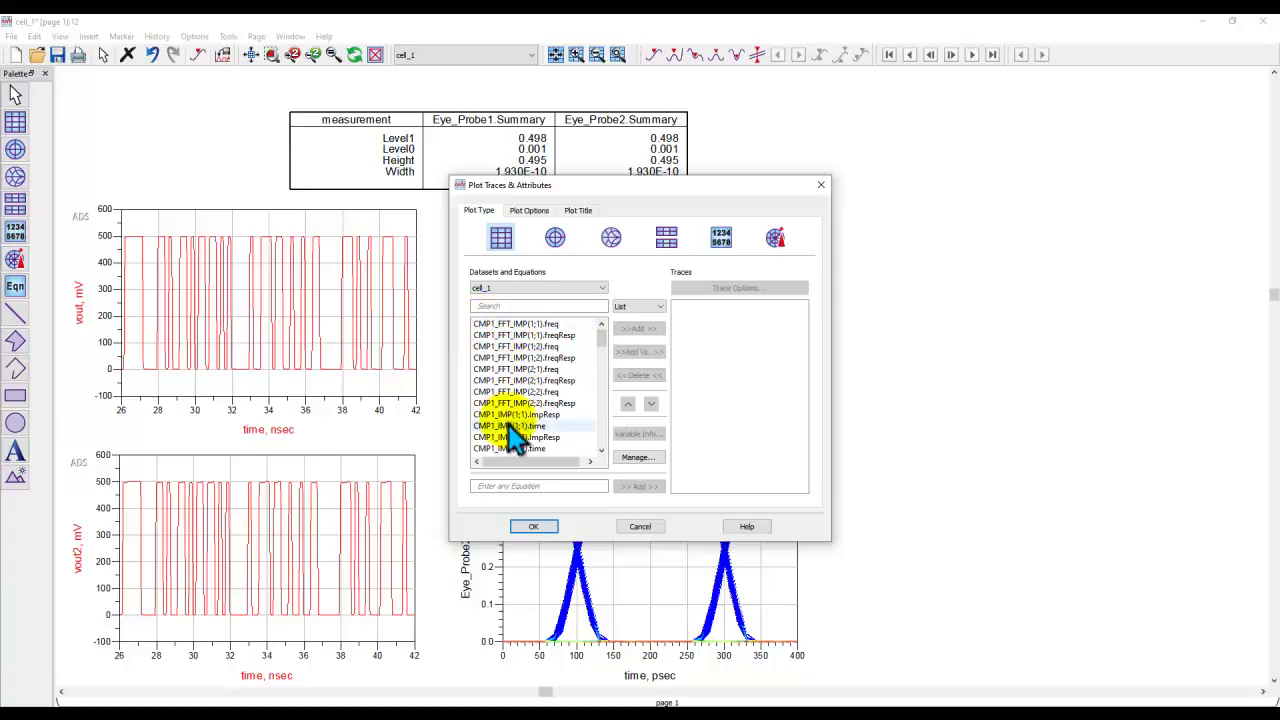
{"action": "scroll", "coordinate": [512, 430], "scroll_direction": "down", "scroll_amount": 10}
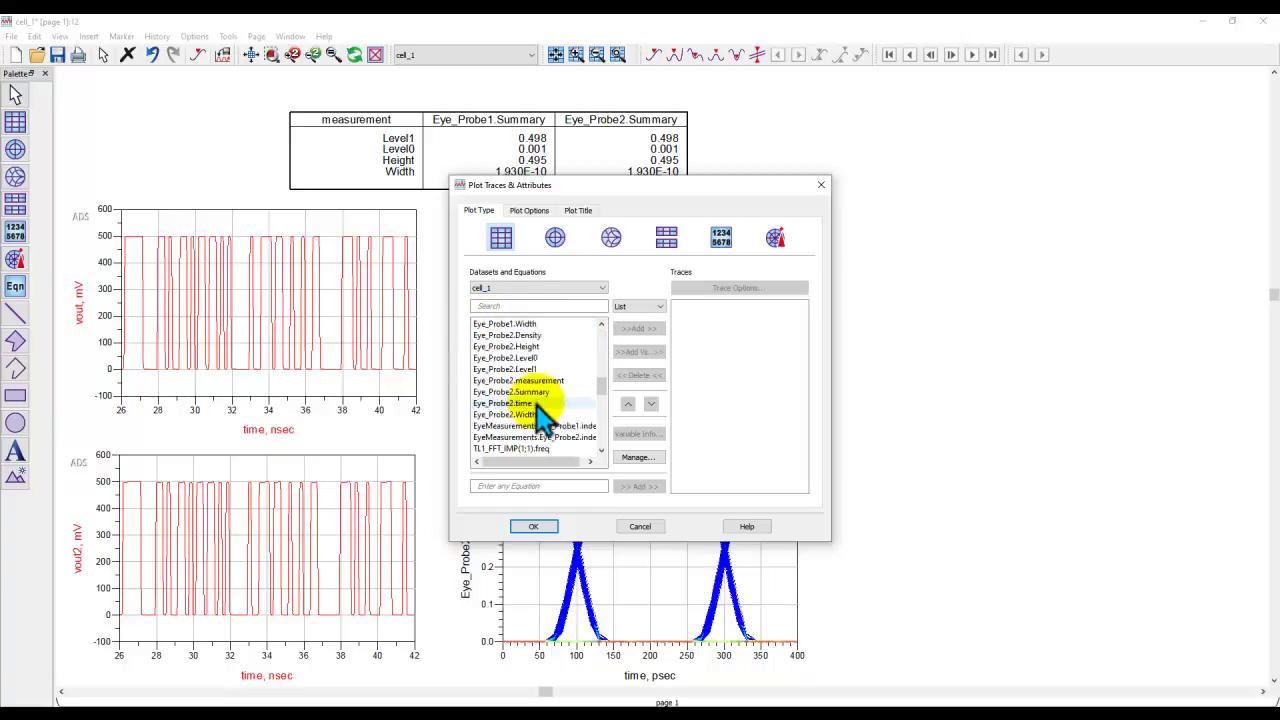
{"action": "scroll", "coordinate": [522, 395], "scroll_direction": "up", "scroll_amount": 3}
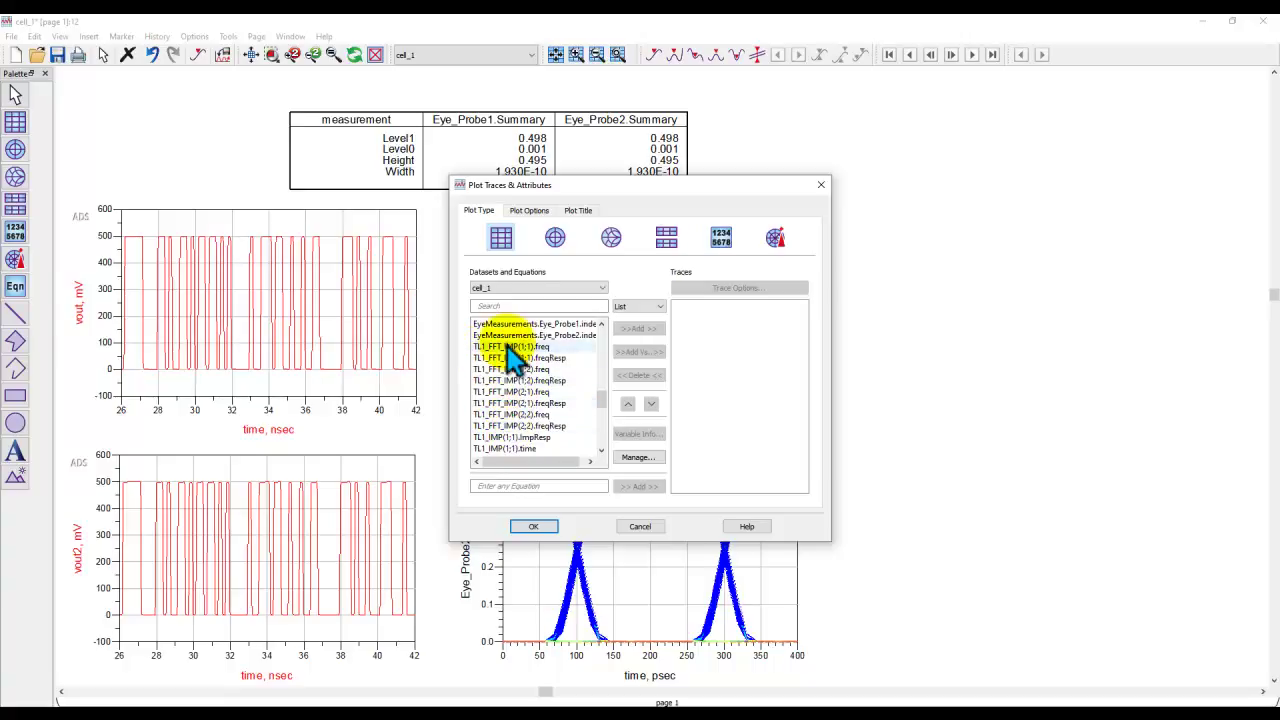
{"action": "left_click", "coordinate": [534, 403]}
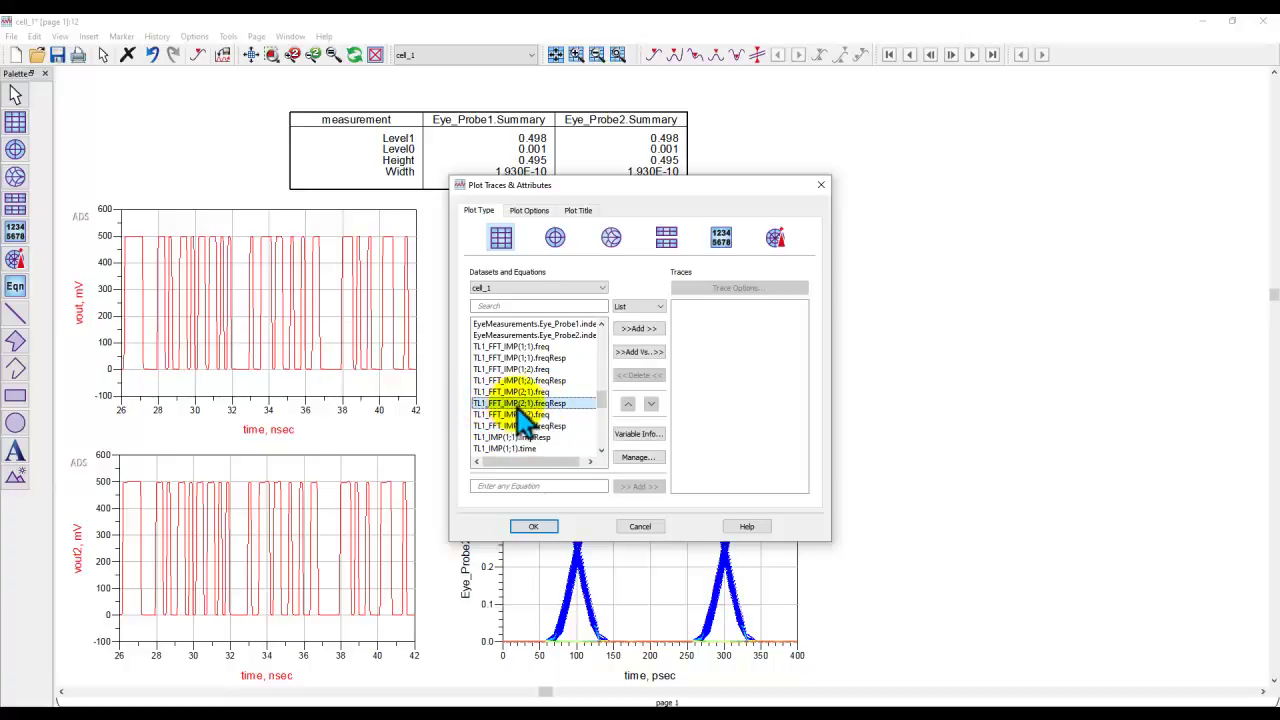
{"action": "left_click", "coordinate": [645, 330]}
{"action": "left_click", "coordinate": [609, 451]}
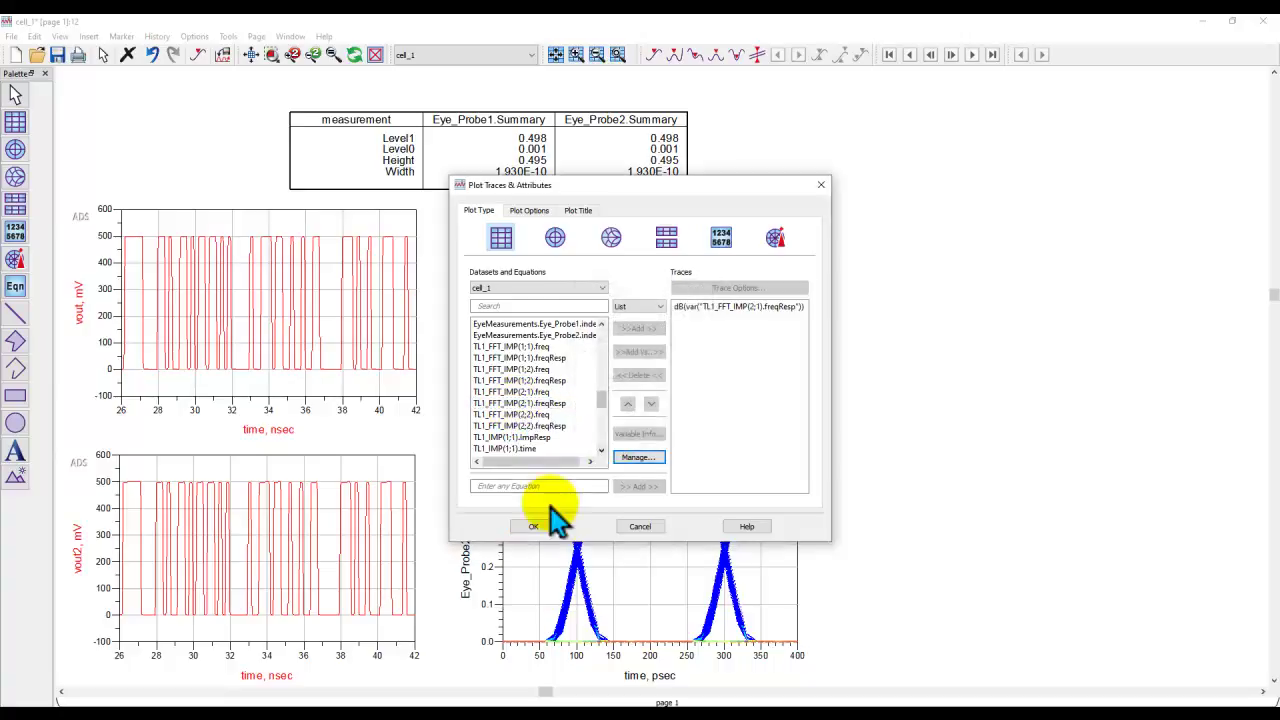
{"action": "left_click", "coordinate": [533, 526]}
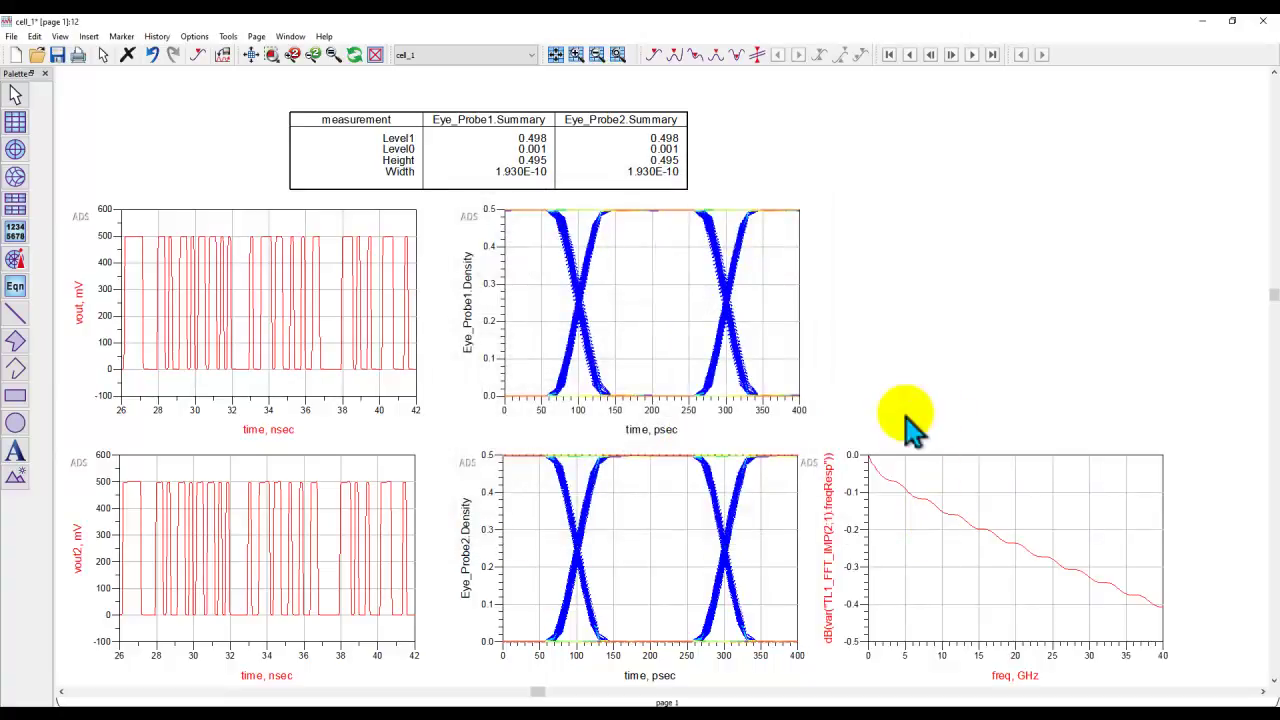
Bring the new frequency-response plot into view and open its trace settings
{"action": "left_click_drag", "start_coordinate": [909, 429], "coordinate": [729, 251]}
{"action": "scroll", "coordinate": [775, 415], "scroll_direction": "up", "scroll_amount": 1}
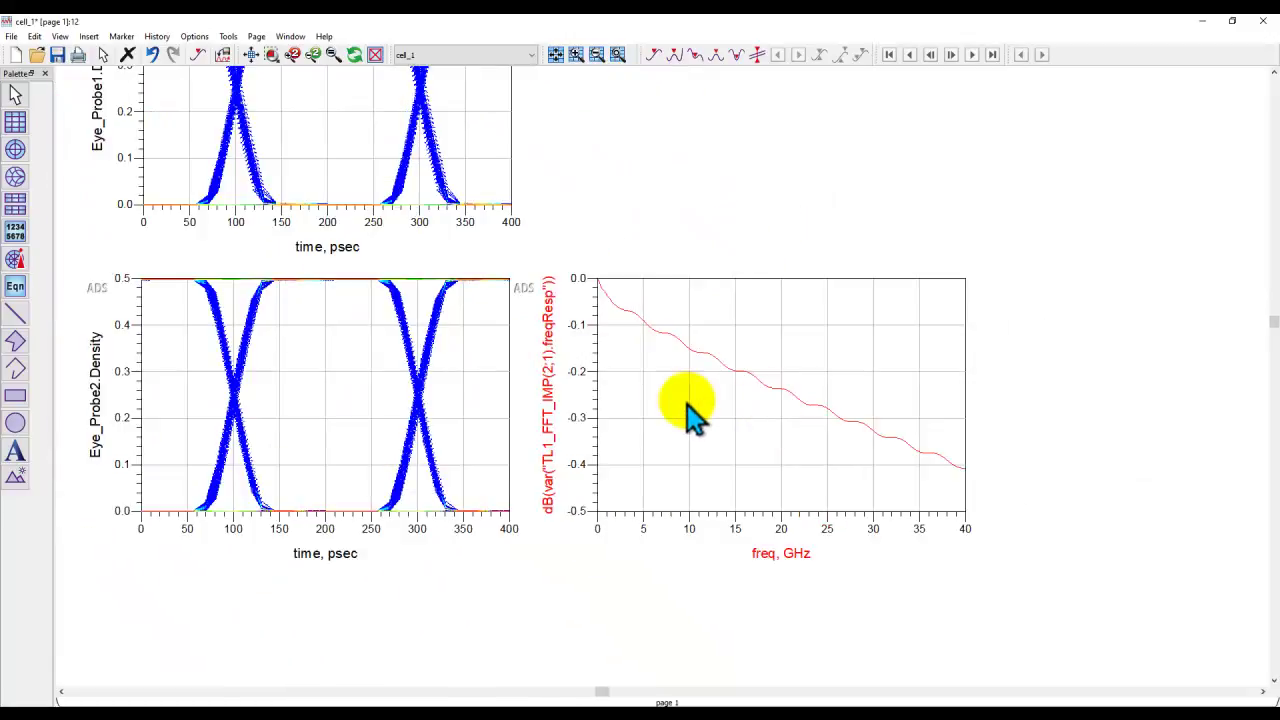
{"action": "left_click", "coordinate": [709, 423]}
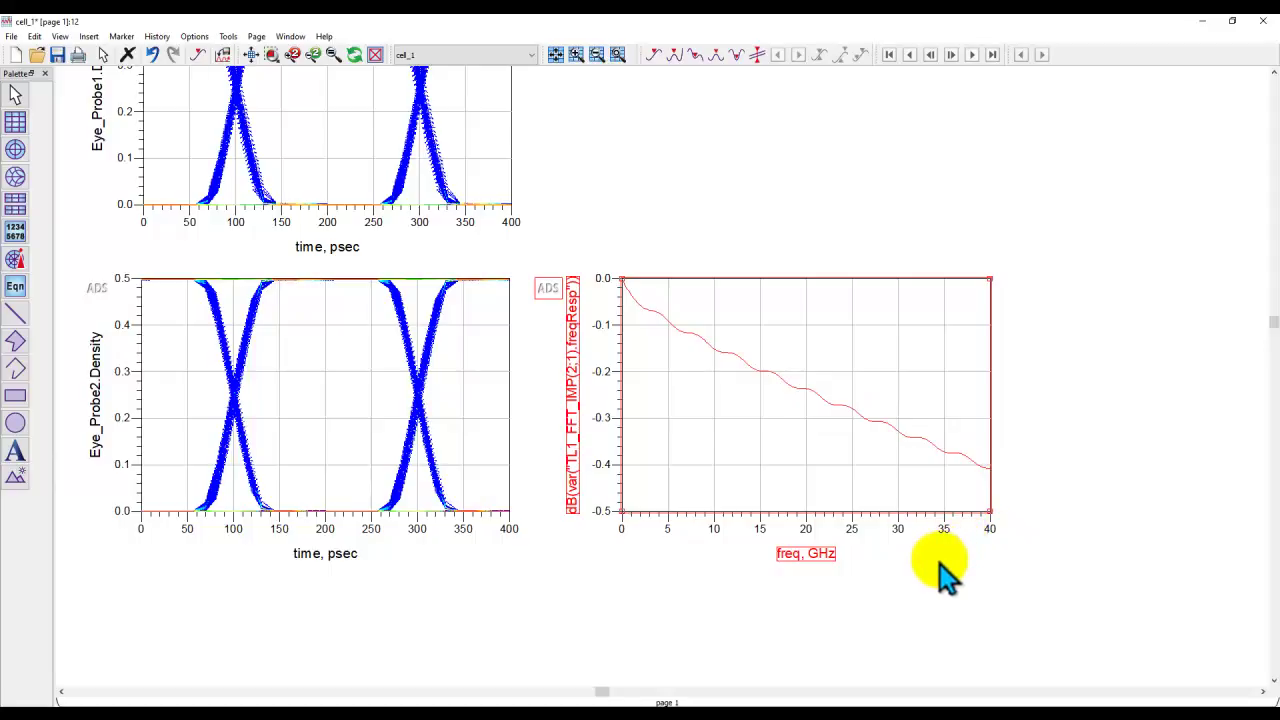
{"action": "double_click", "coordinate": [724, 450]}
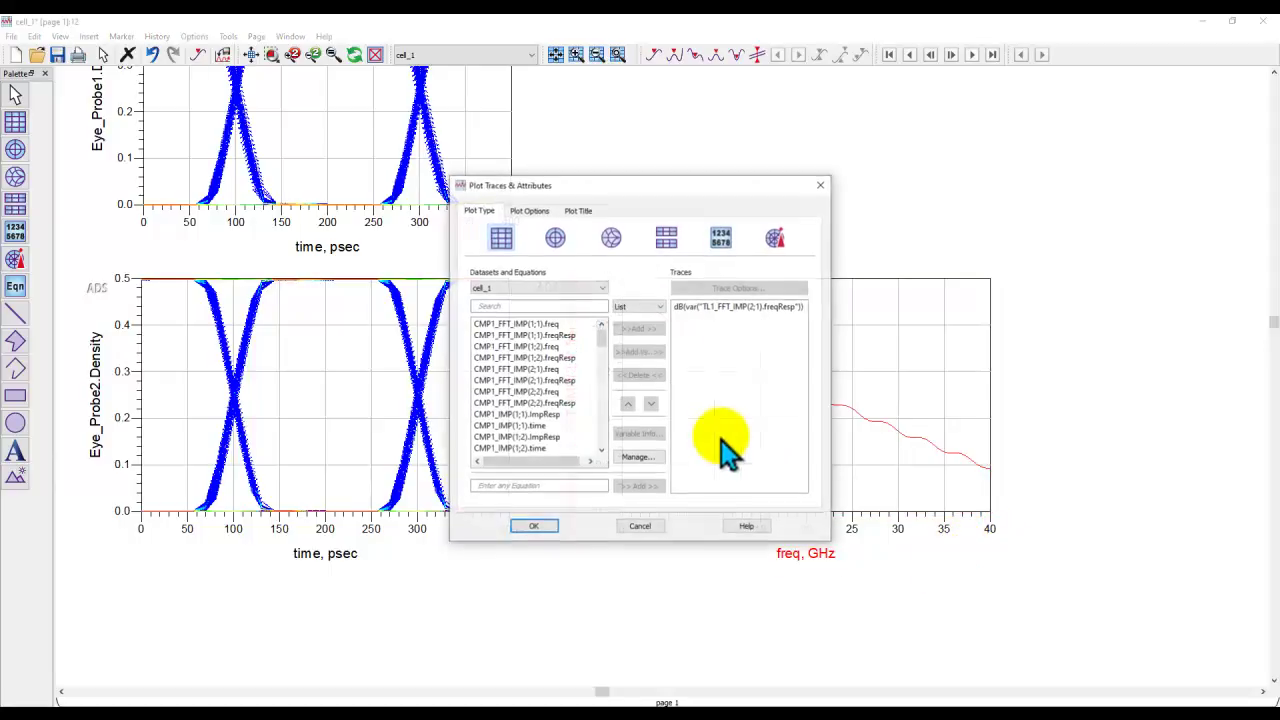
Add CMP1_FFT_IMP(2;1).freqResp in dB as a second trace beside the TL1 curve
{"action": "left_click", "coordinate": [500, 381]}
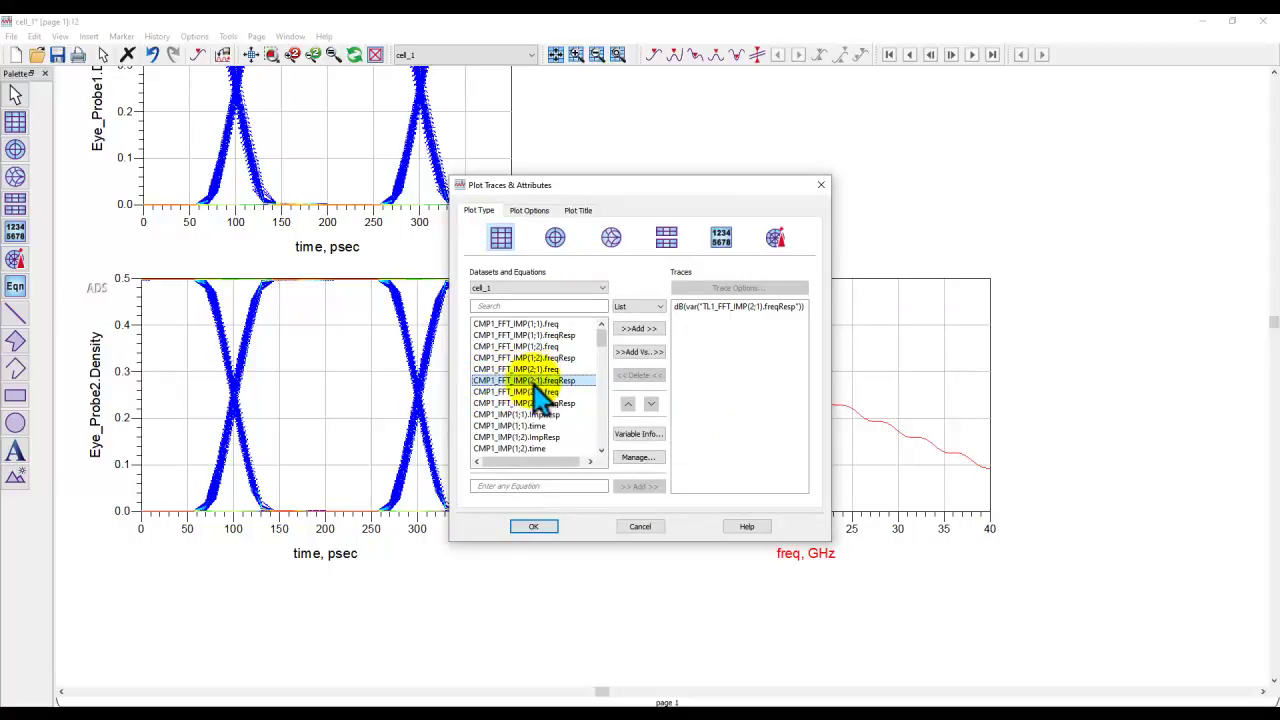
{"action": "left_click", "coordinate": [637, 330]}
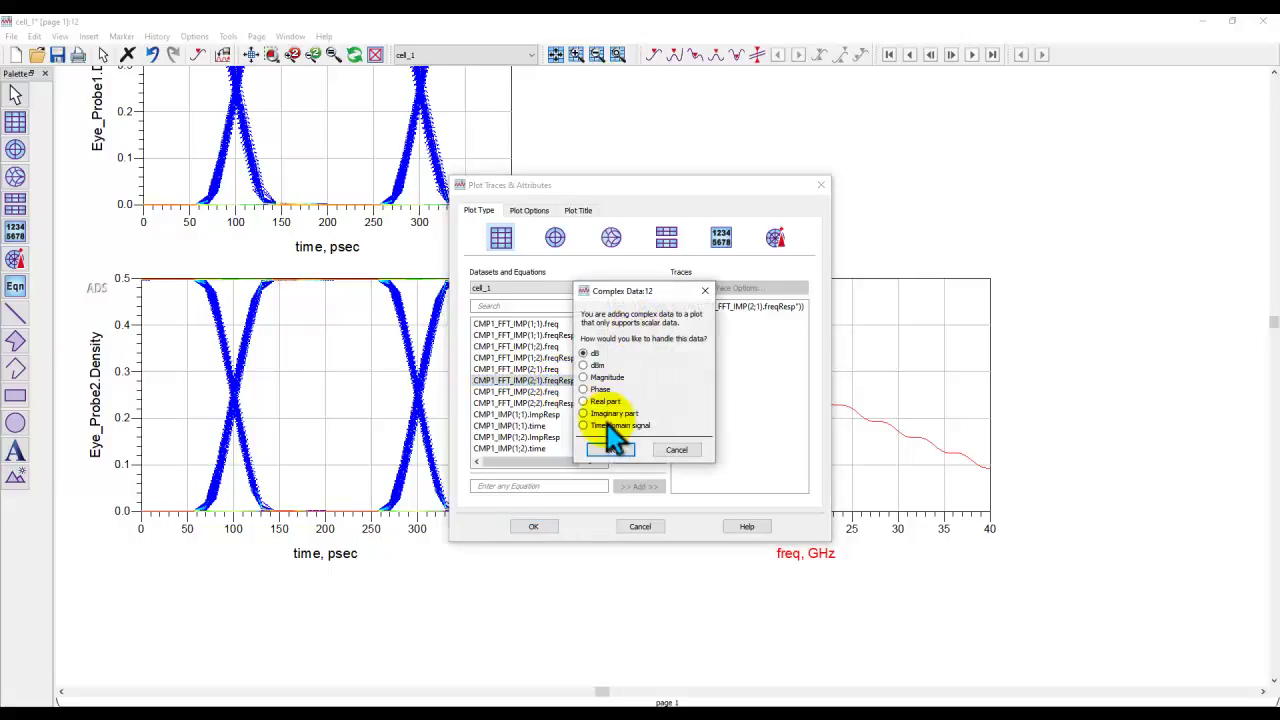
{"action": "left_click", "coordinate": [607, 450]}
{"action": "left_click", "coordinate": [533, 527]}
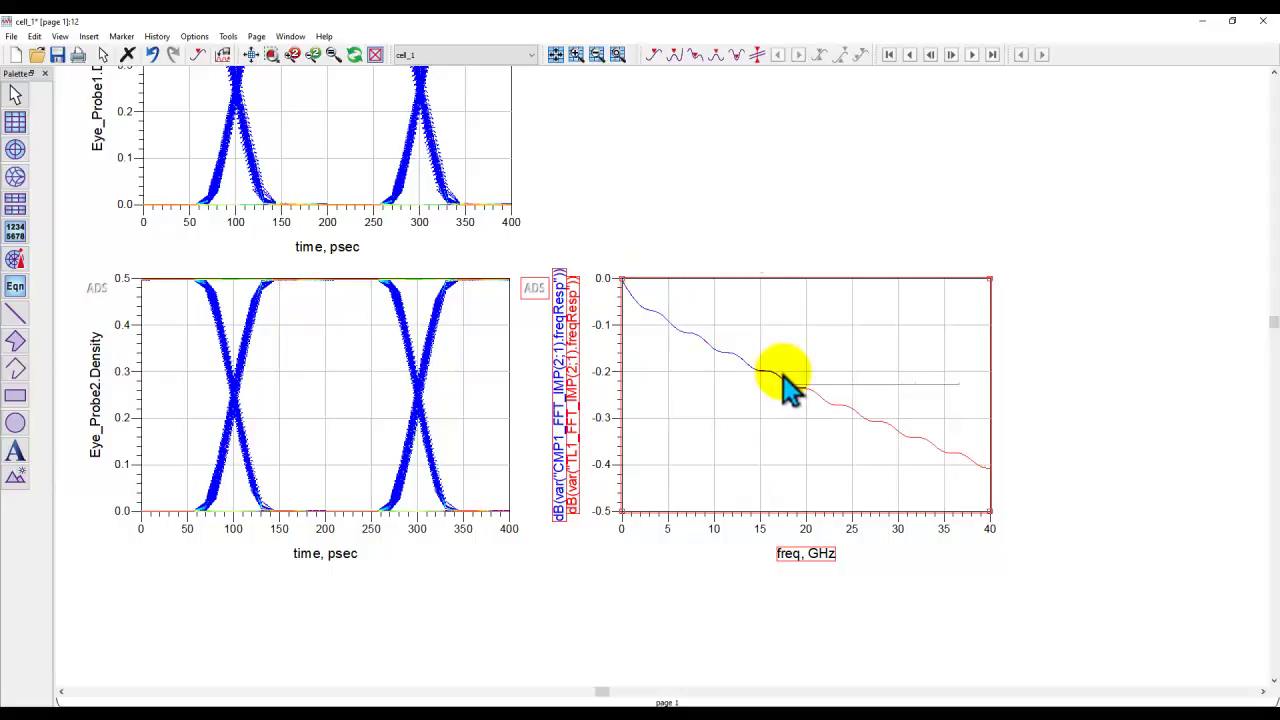
{"action": "scroll", "coordinate": [671, 443], "scroll_direction": "up", "scroll_amount": 5}
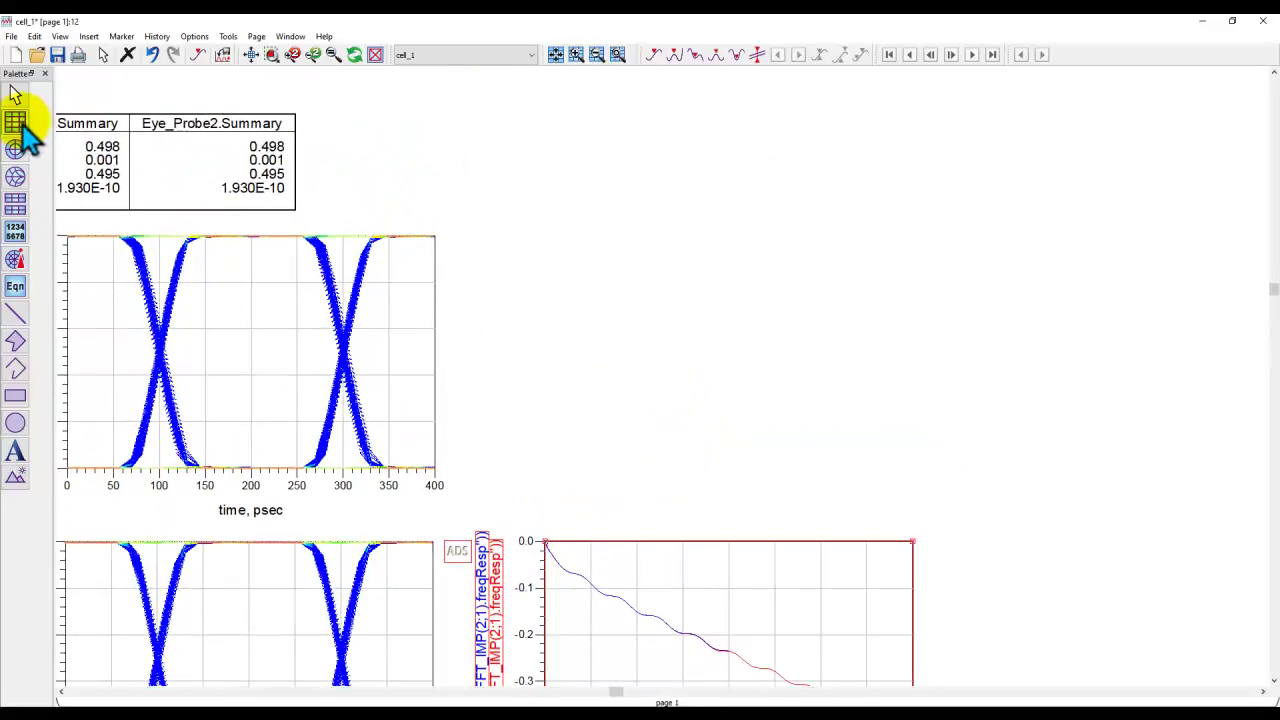
Place a rectangular plot with CMP1_IMP(2;1).ImpResp and TL1_IMP(2;1).ImpResp traces
{"action": "left_click", "coordinate": [15, 121]}
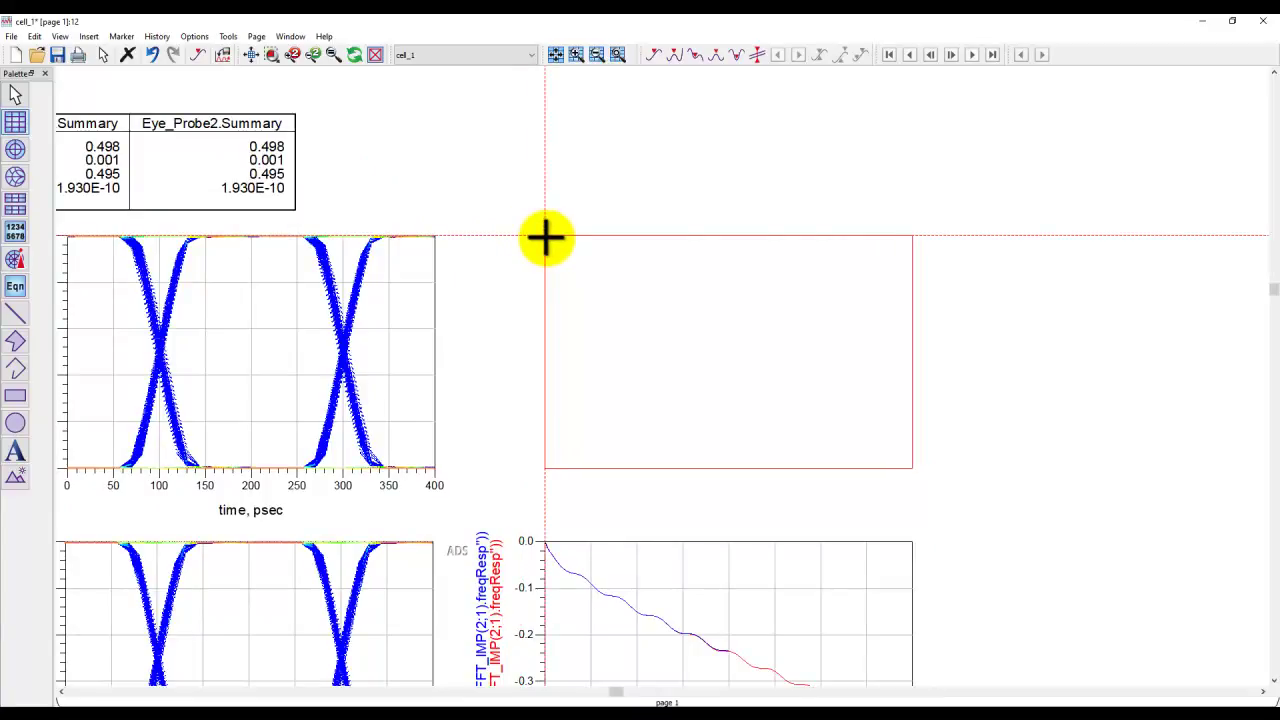
{"action": "left_click", "coordinate": [545, 237]}
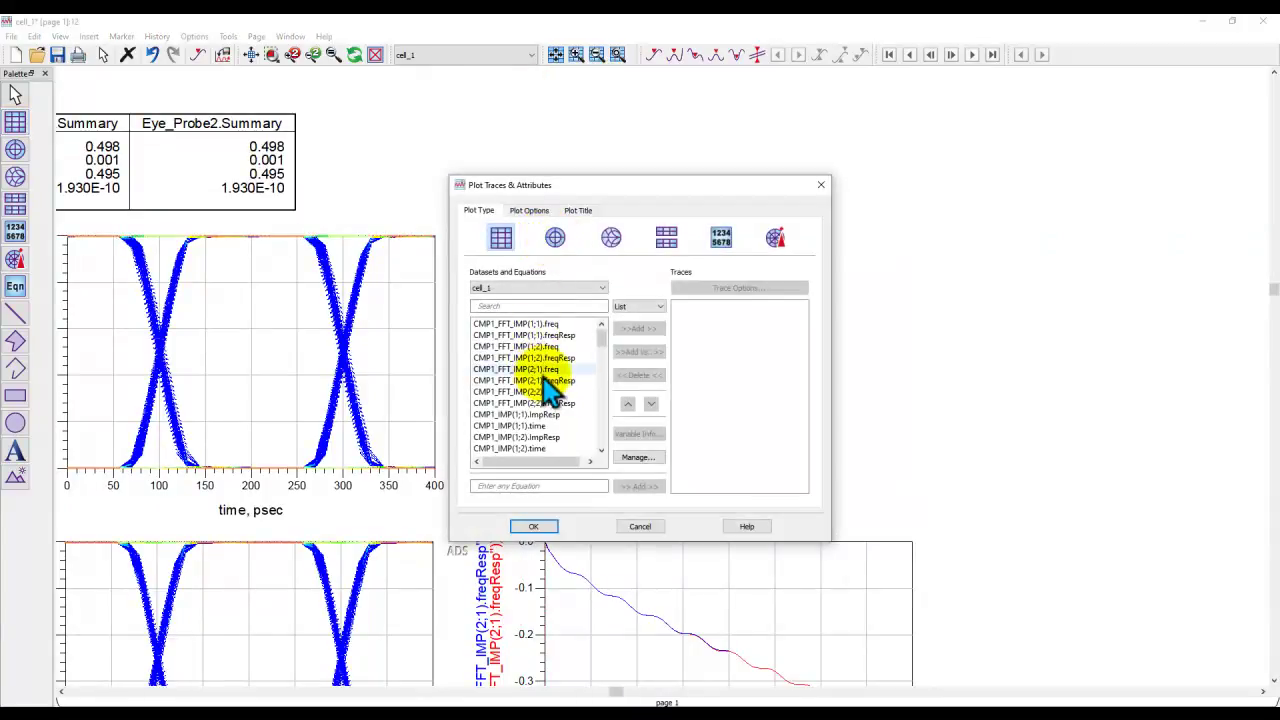
{"action": "scroll", "coordinate": [495, 435], "scroll_direction": "down", "scroll_amount": 1}
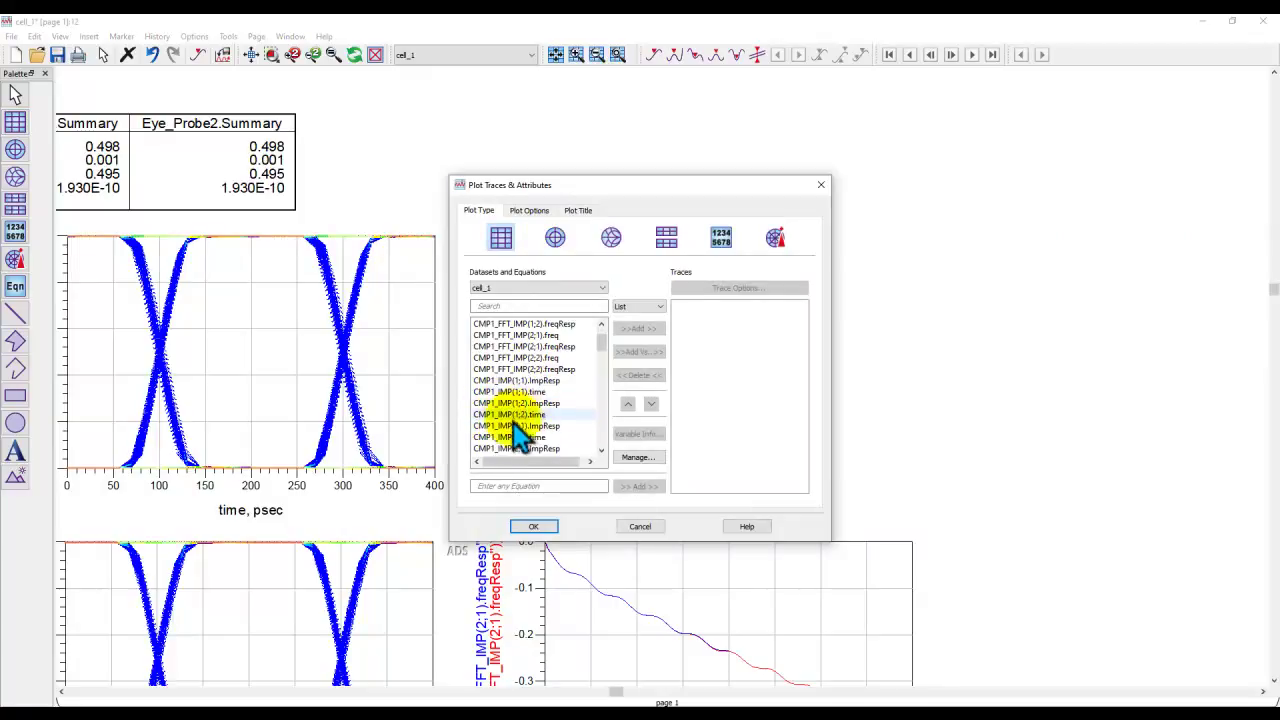
{"action": "left_click", "coordinate": [509, 427]}
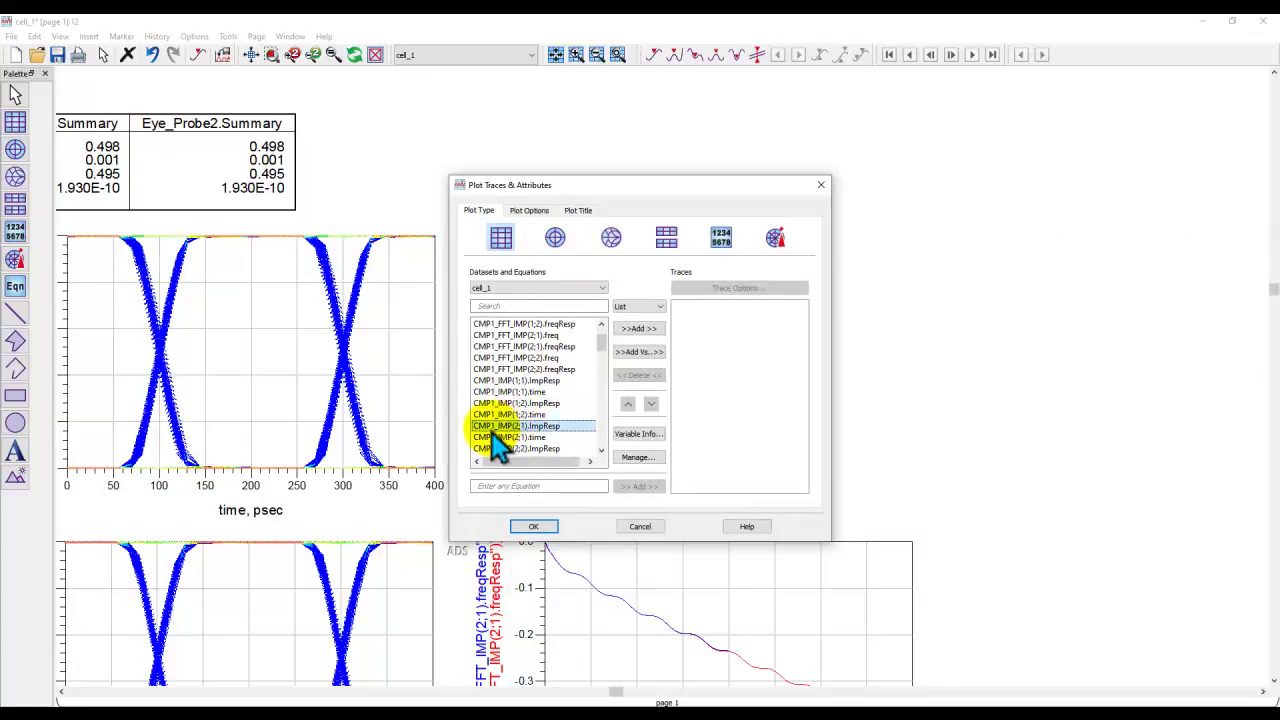
{"action": "left_click", "coordinate": [640, 330]}
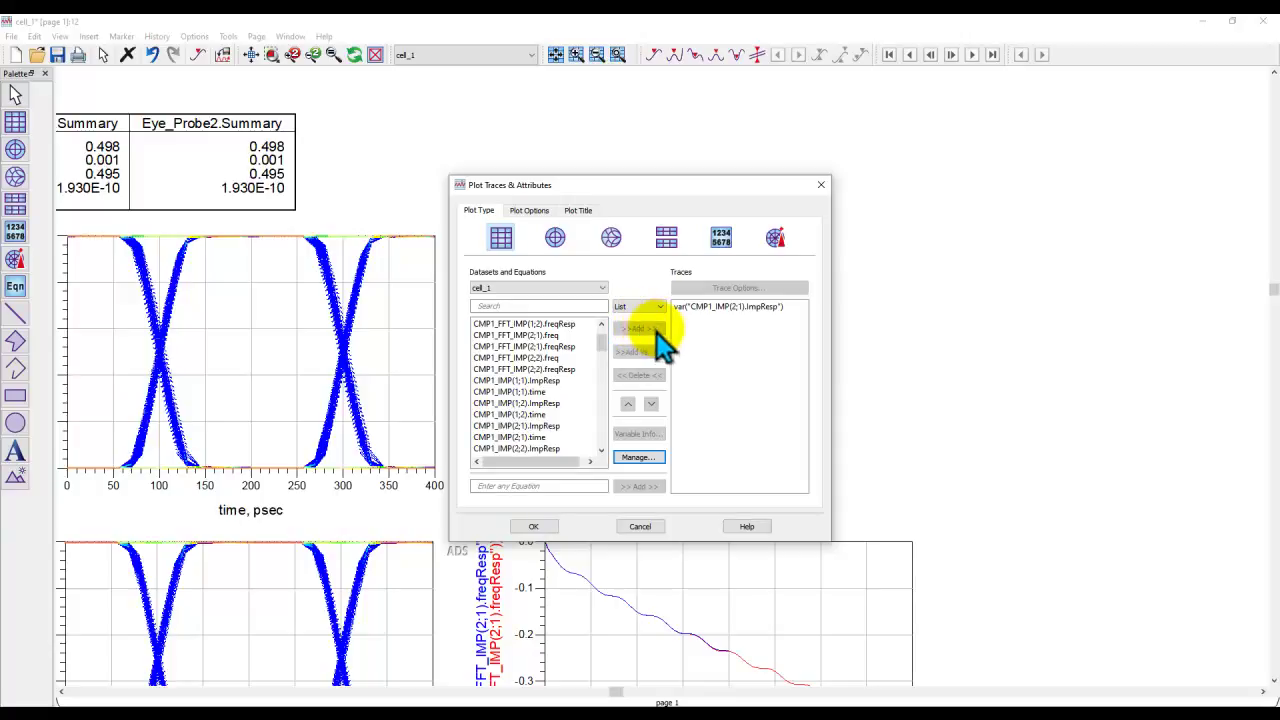
{"action": "scroll", "coordinate": [558, 380], "scroll_direction": "down", "scroll_amount": 6}
{"action": "scroll", "coordinate": [565, 396], "scroll_direction": "down", "scroll_amount": 8}
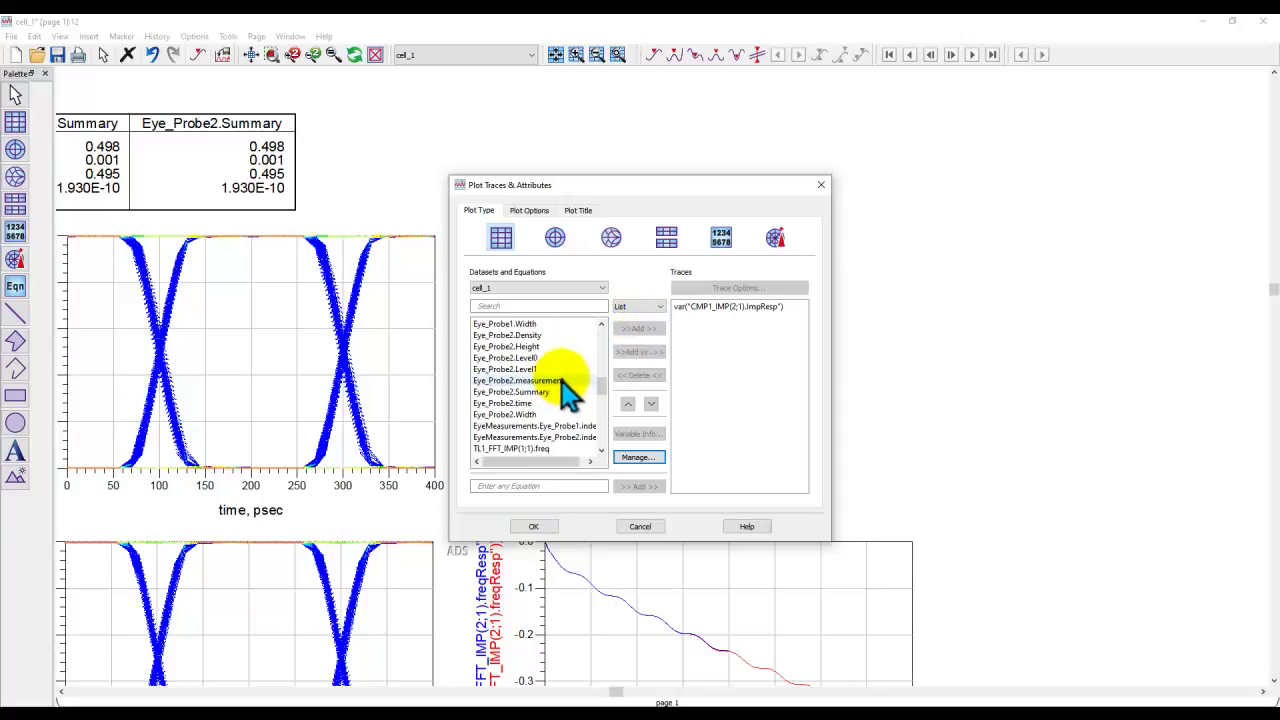
{"action": "scroll", "coordinate": [565, 400], "scroll_direction": "down", "scroll_amount": 3}
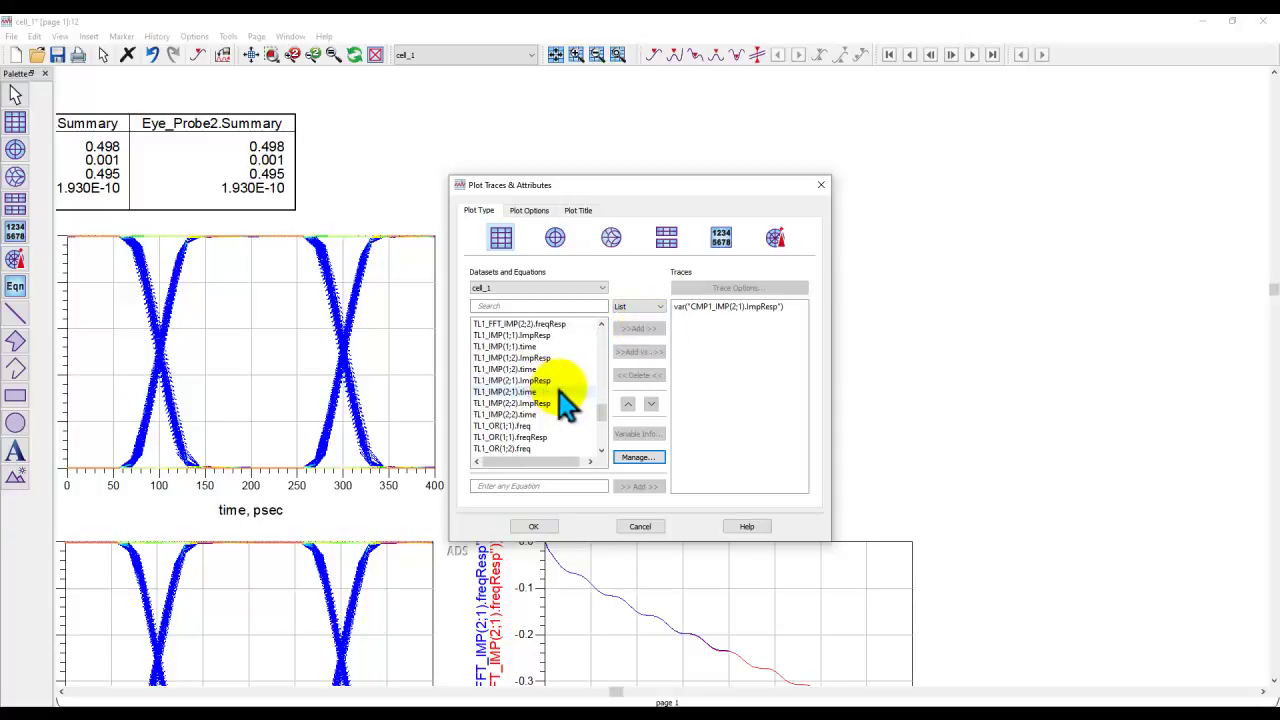
{"action": "left_click", "coordinate": [508, 381]}
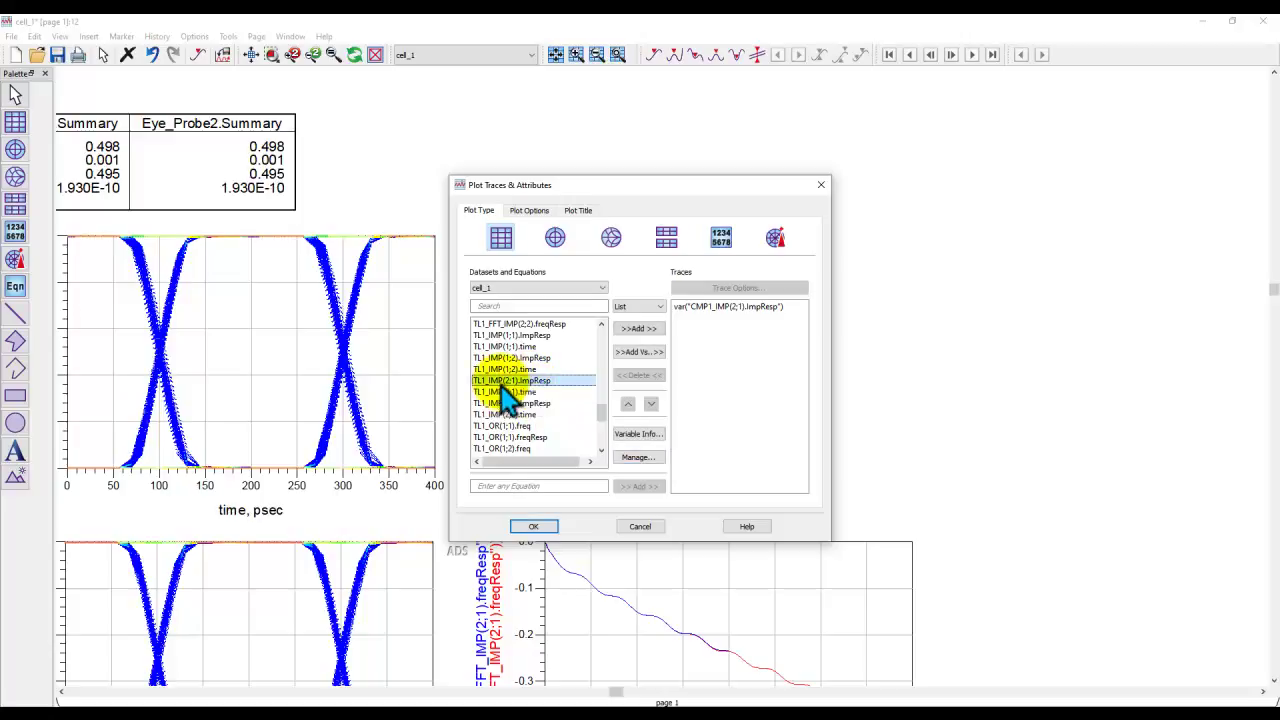
{"action": "left_click", "coordinate": [638, 328]}
{"action": "left_click", "coordinate": [533, 526]}
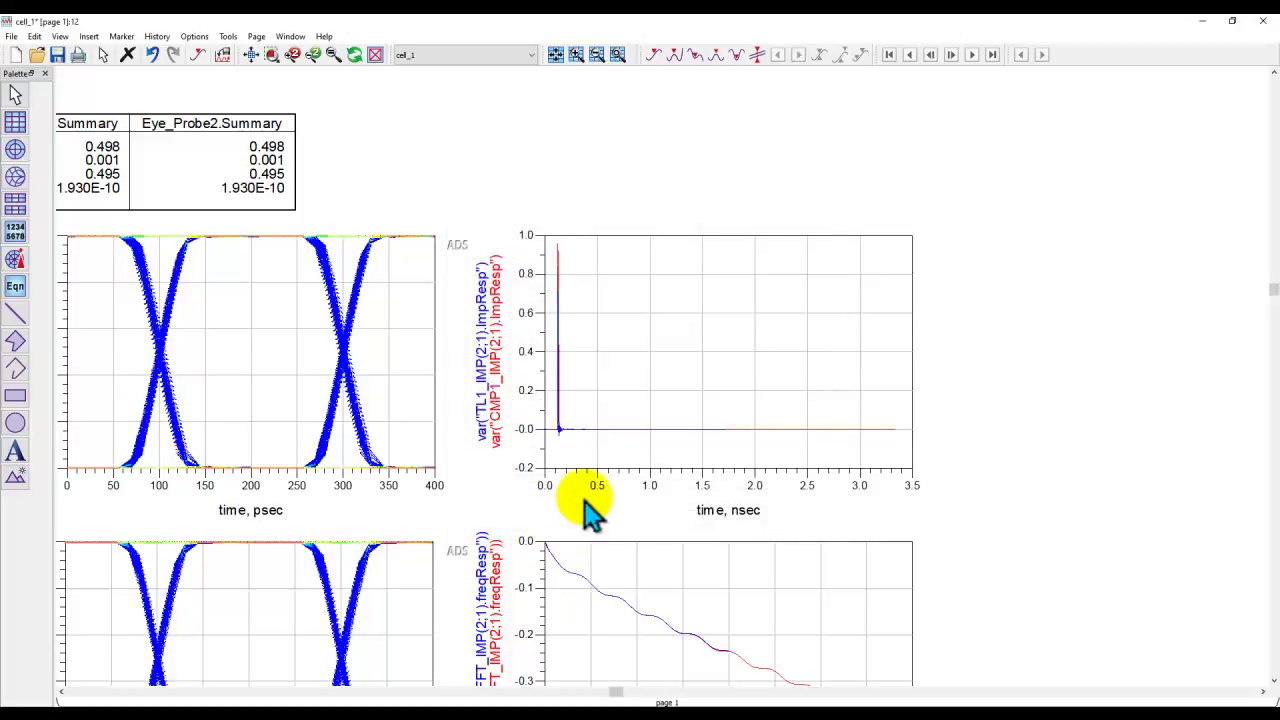
Zoom the impulse-response plot to about 40–280 psec around the 120 psec peaks
{"action": "left_click", "coordinate": [616, 52]}
{"action": "left_click_drag", "start_coordinate": [550, 241], "coordinate": [575, 441]}
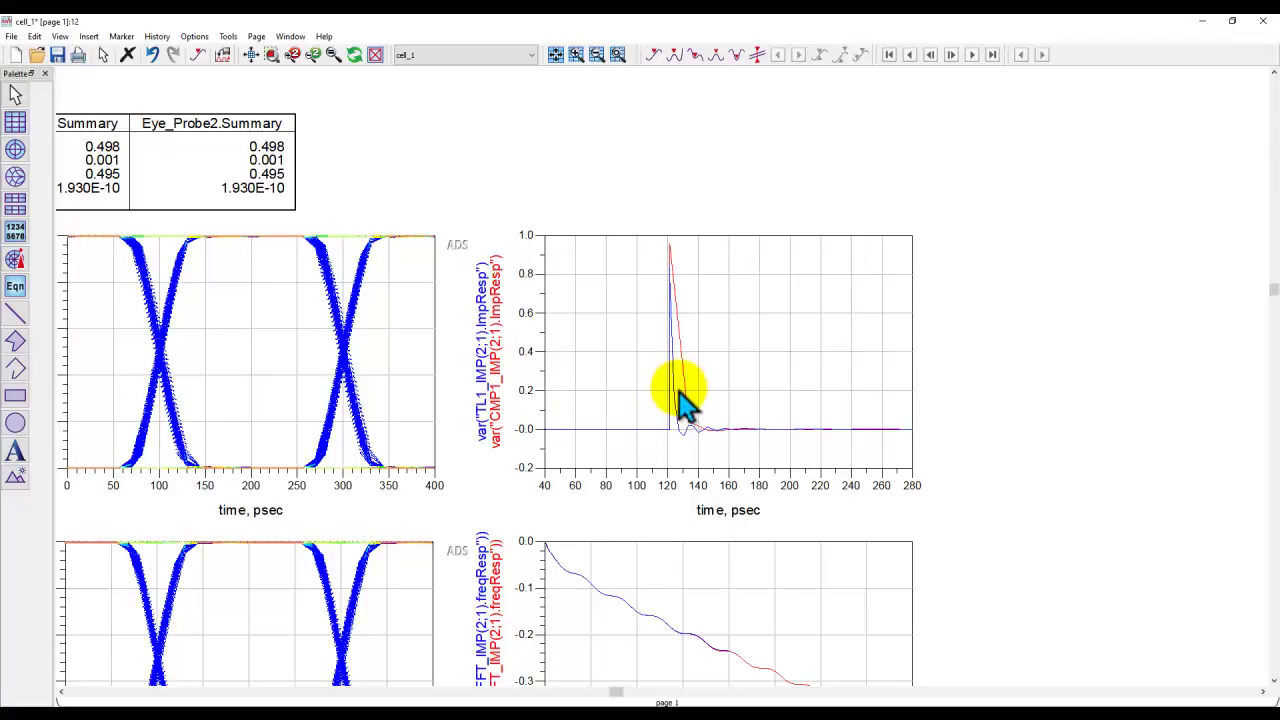
{"action": "scroll", "coordinate": [720, 372], "scroll_direction": "down", "scroll_amount": 1}
{"action": "scroll", "coordinate": [720, 372], "scroll_direction": "down", "scroll_amount": 2}
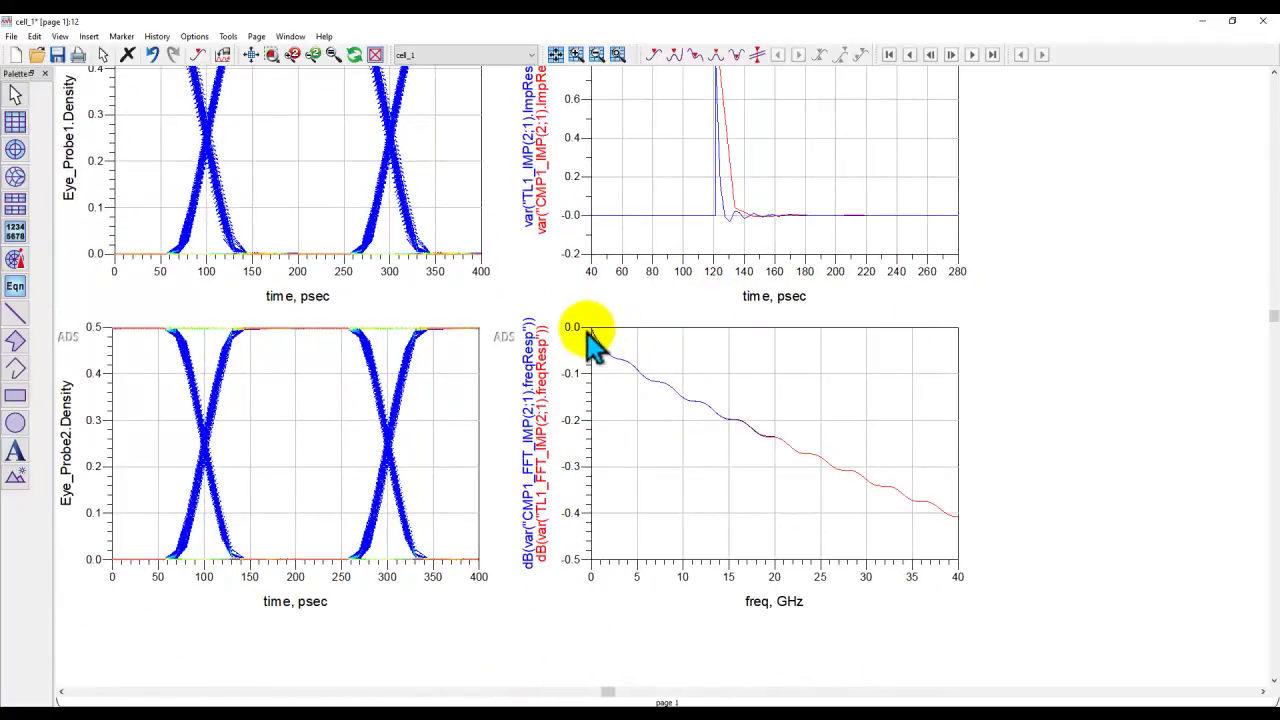
{"action": "scroll", "coordinate": [760, 455], "scroll_direction": "up", "scroll_amount": 3}
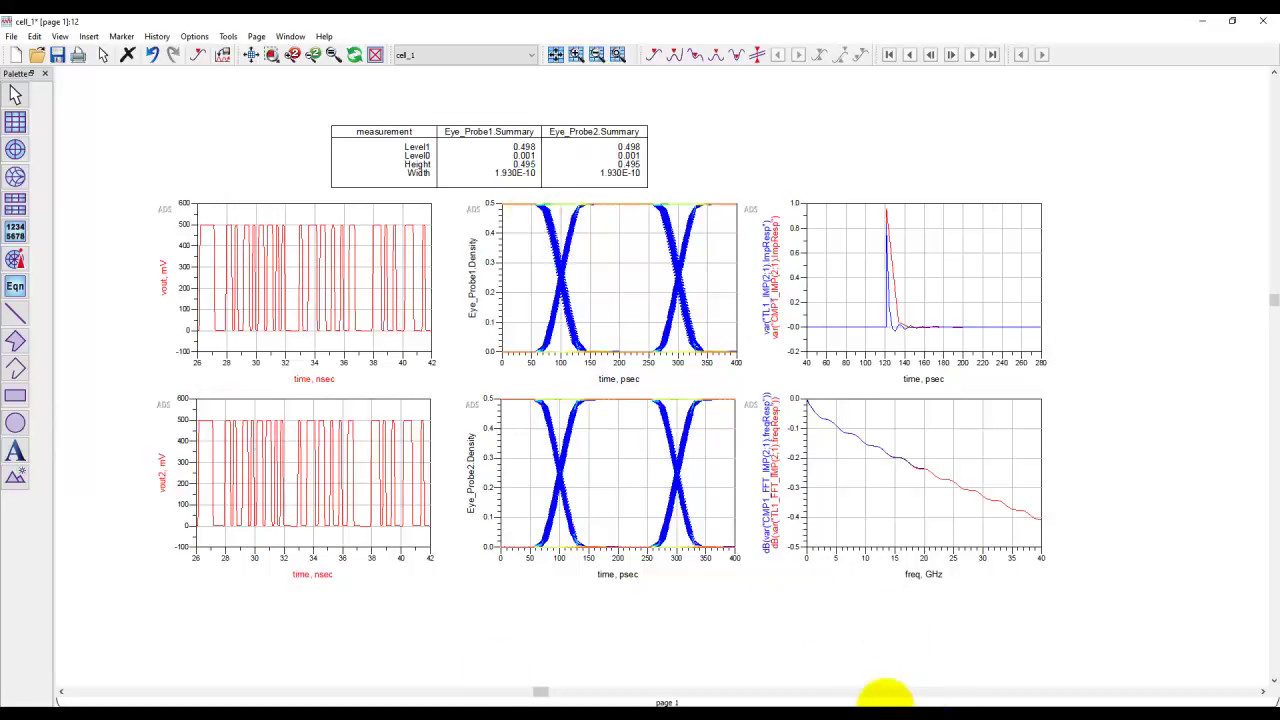
Change SnP1's file from Line_20GHz.s2p to Line_40GHz.s2p and run the simulation
{"action": "mouse_move", "coordinate": [865, 705]}
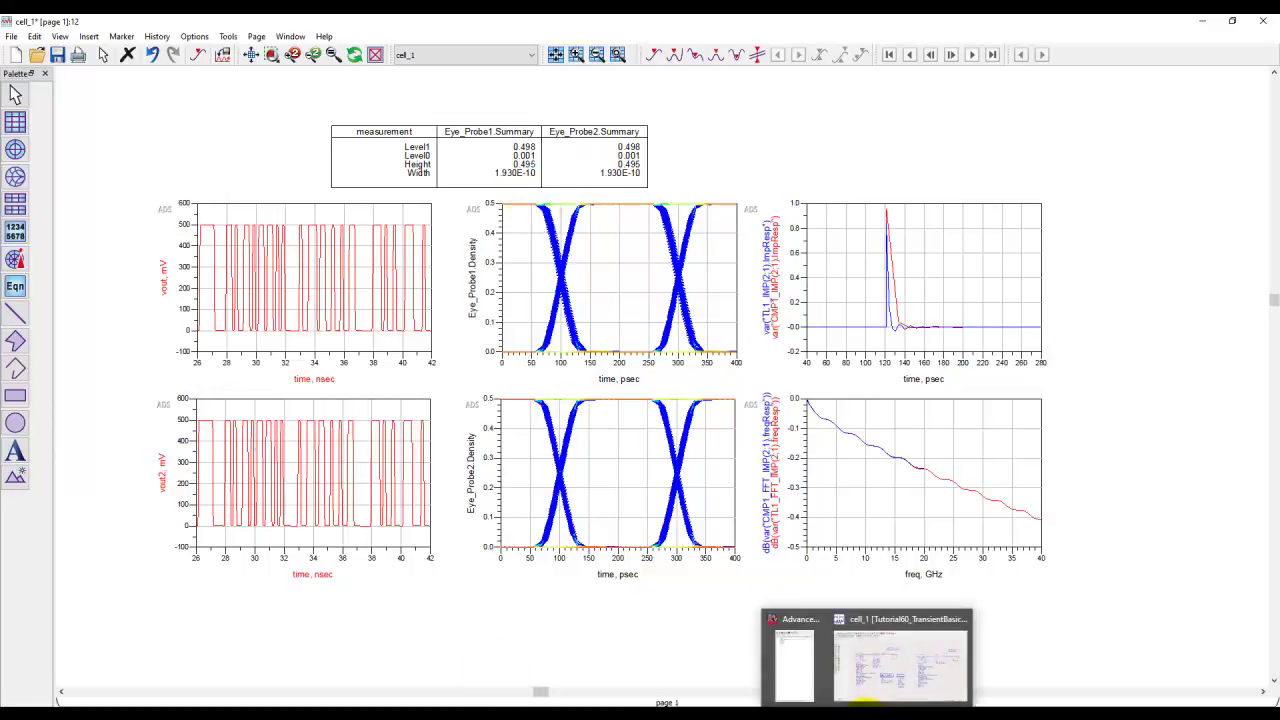
{"action": "left_click", "coordinate": [900, 680]}
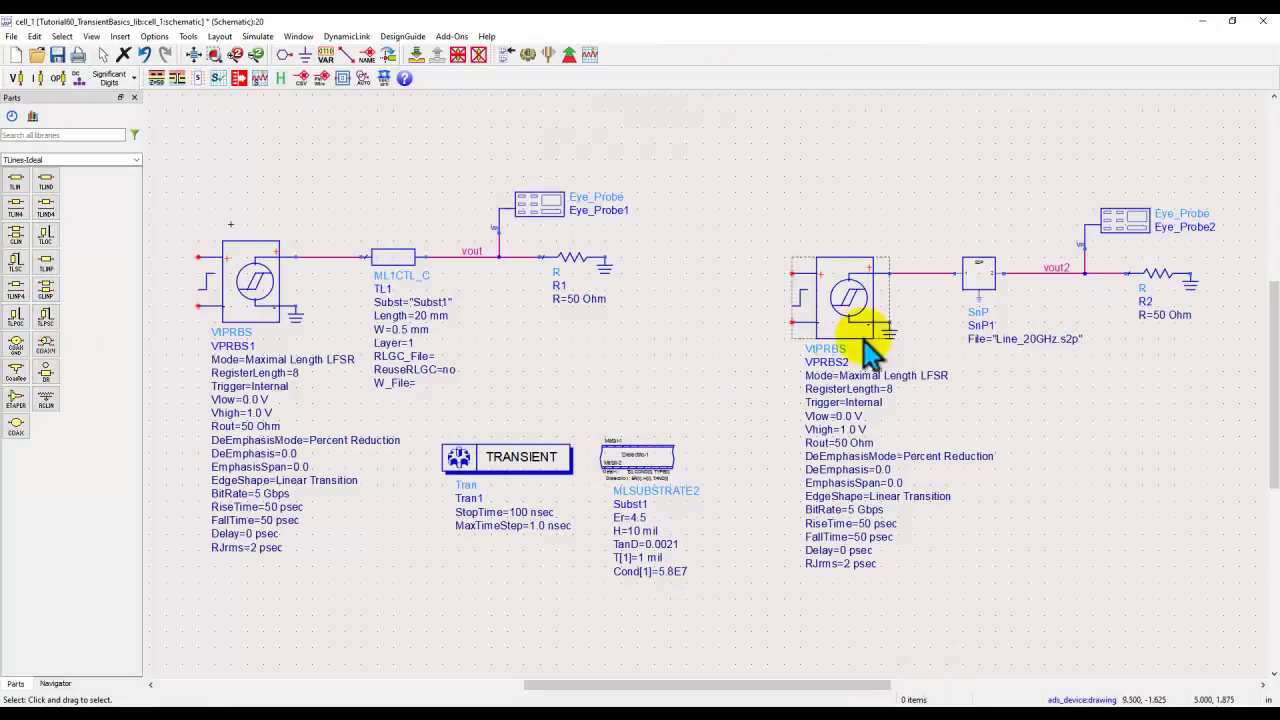
{"action": "double_click", "coordinate": [1033, 339]}
{"action": "left_click_drag", "start_coordinate": [1021, 340], "coordinate": [1028, 340]}
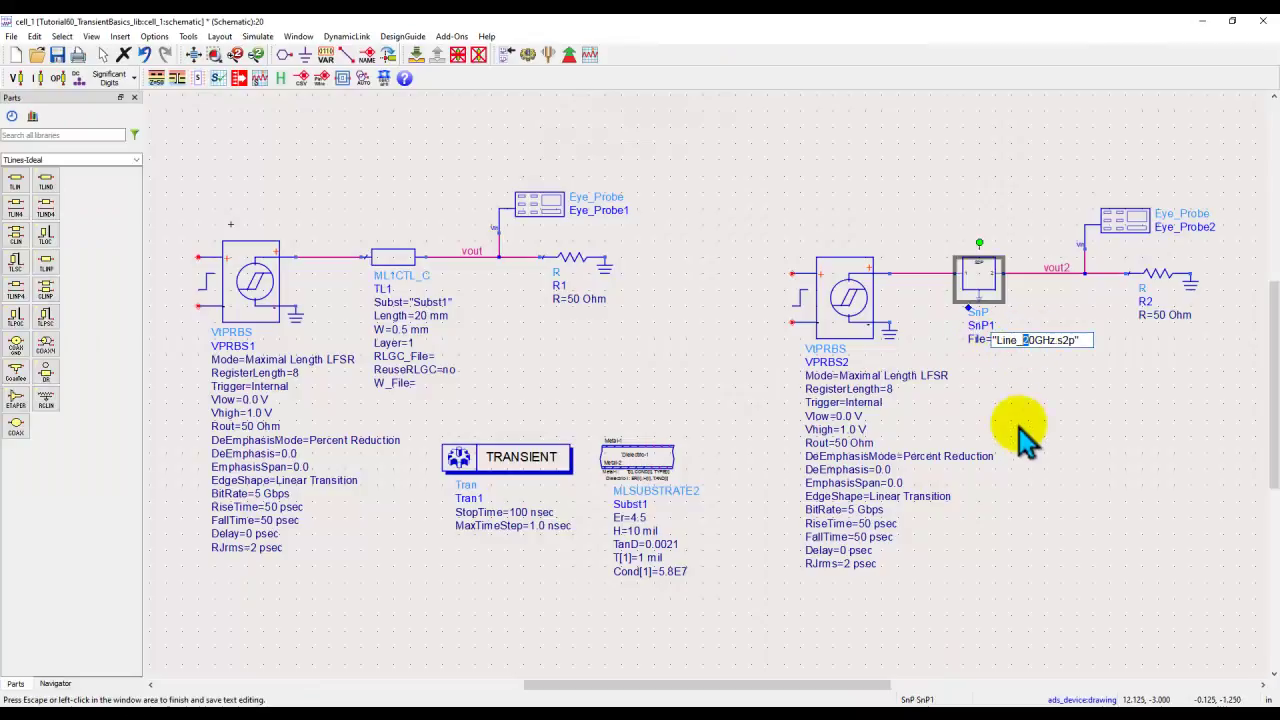
{"action": "type", "text": "4"}
{"action": "left_click", "coordinate": [1040, 410]}
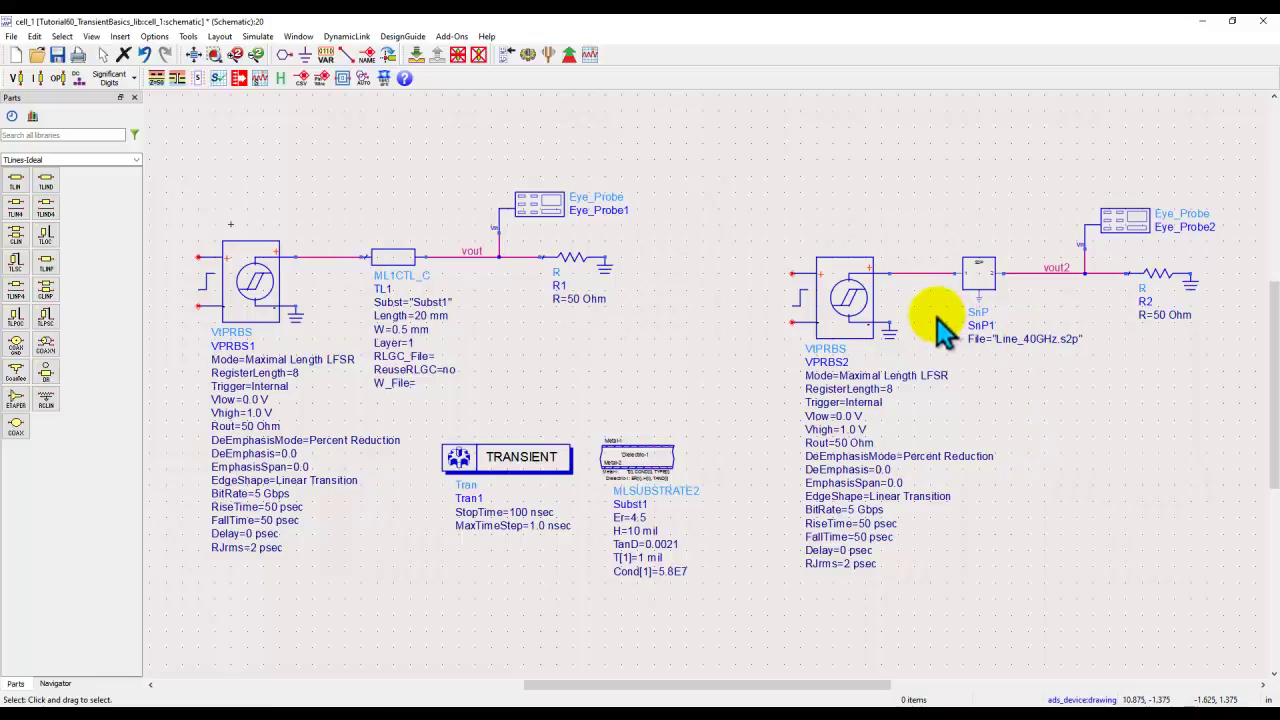
{"action": "left_click", "coordinate": [526, 55]}
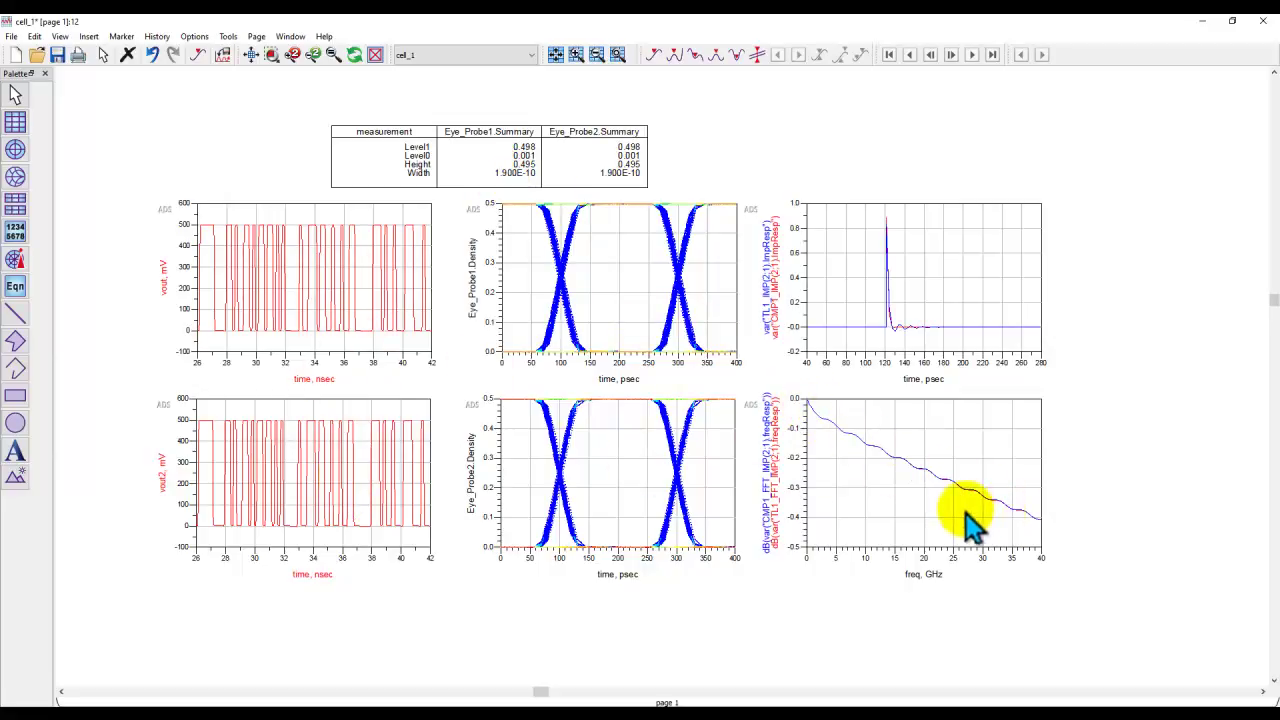
Inspect the overlapping frequency responses, then fit the whole results page in view
{"action": "scroll", "coordinate": [965, 515], "scroll_direction": "up", "scroll_amount": 2}
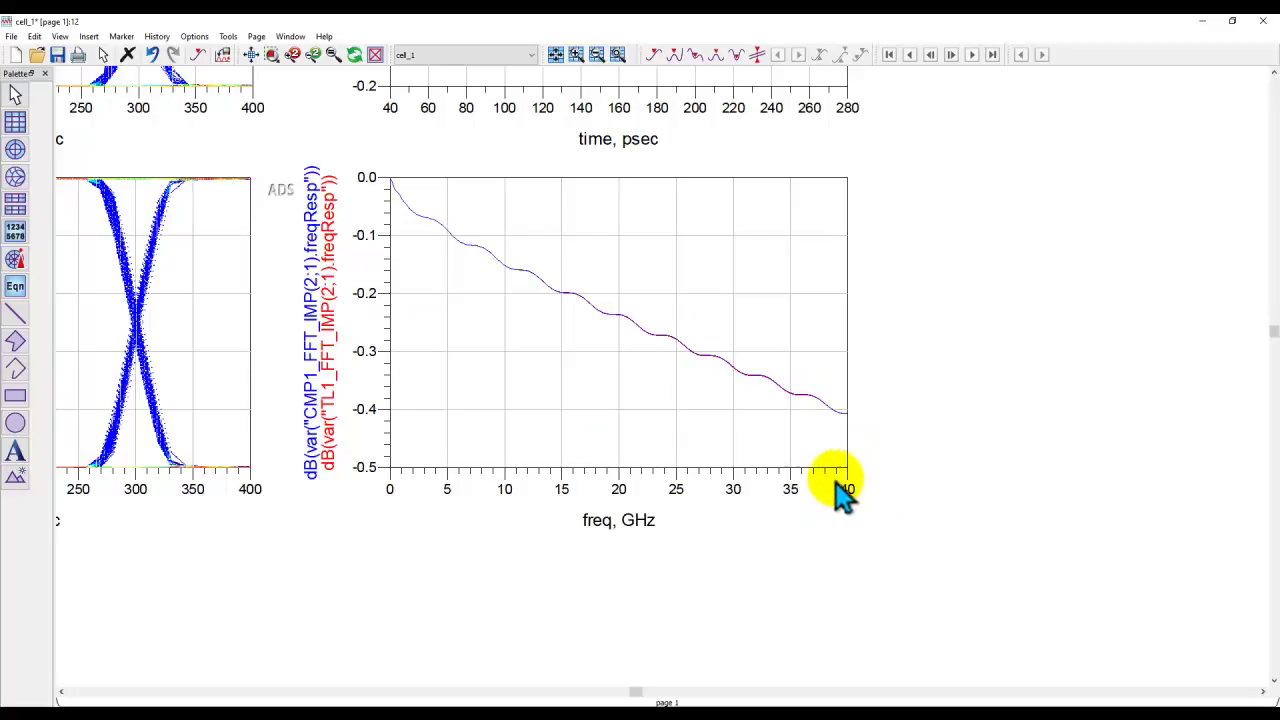
{"action": "left_click", "coordinate": [251, 53]}
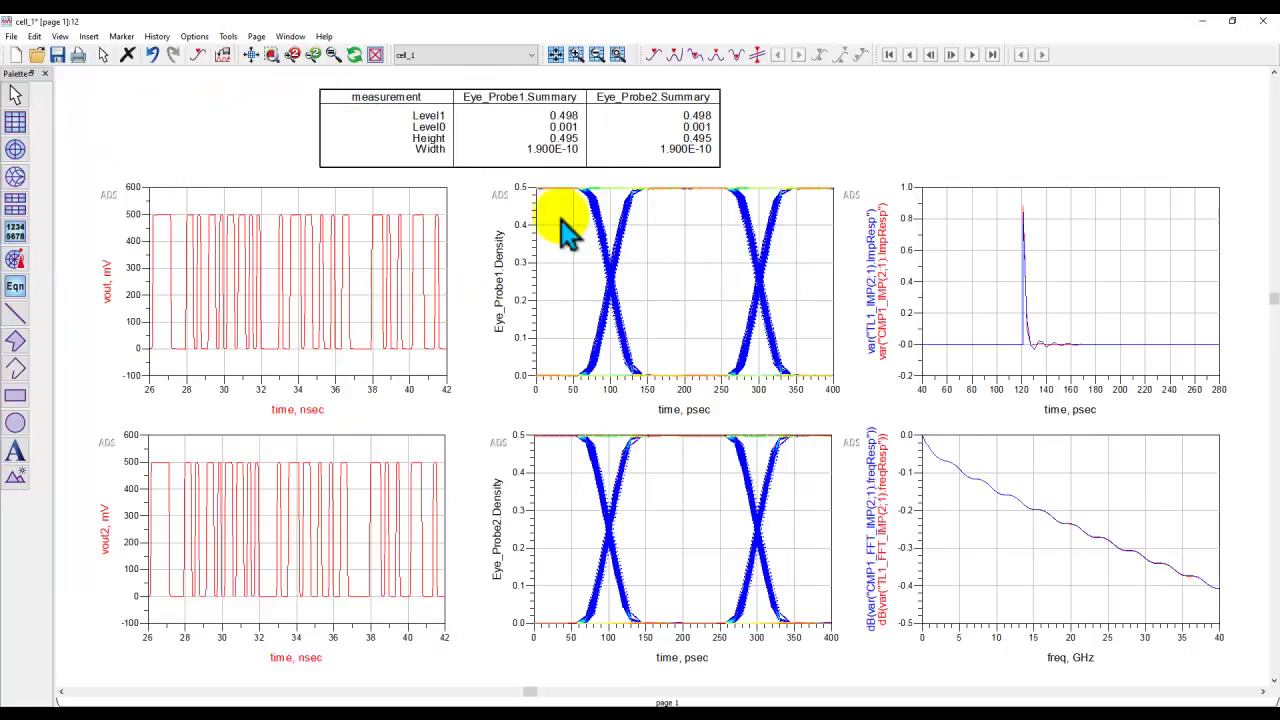
Switch back to the schematic window showing both PRBS test benches
{"action": "mouse_move", "coordinate": [890, 700]}
{"action": "left_click", "coordinate": [929, 675]}
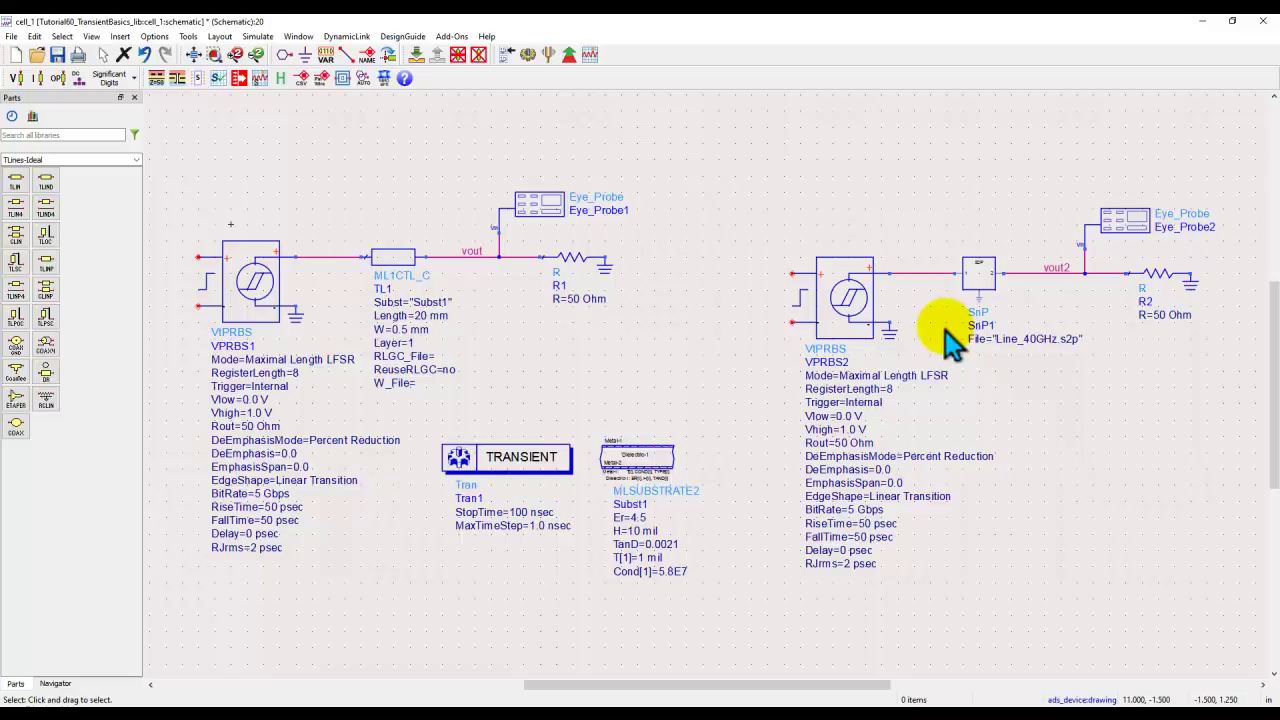
Open the TRANSIENT controller, check Time Setup, then view Convolution's Auto tolerance and passivity settings
{"action": "double_click", "coordinate": [490, 460]}
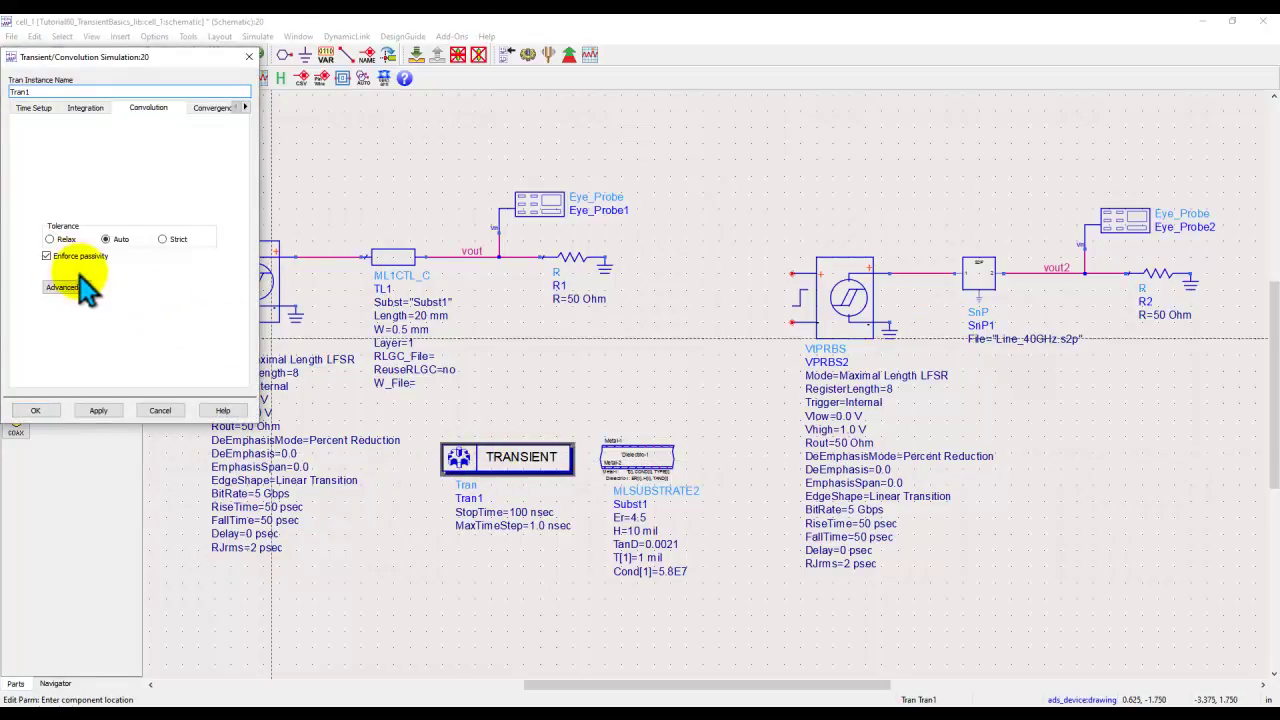
{"action": "left_click", "coordinate": [33, 108]}
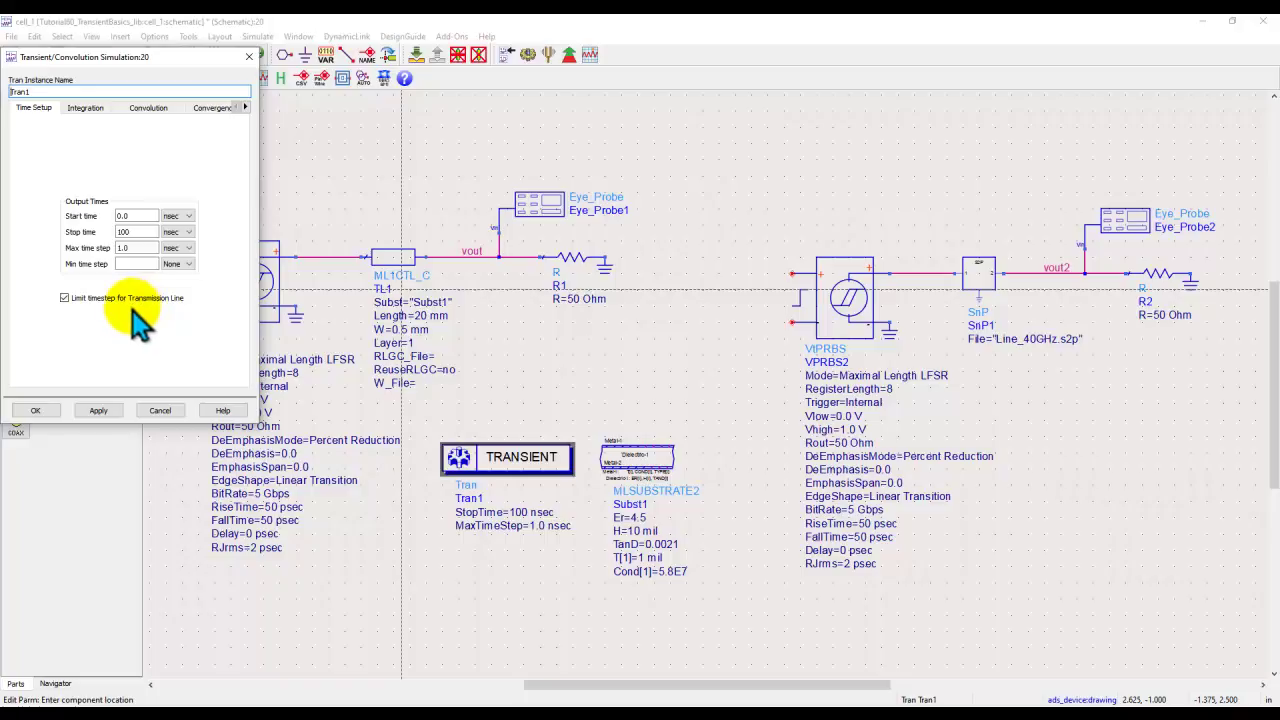
{"action": "left_click", "coordinate": [148, 110]}
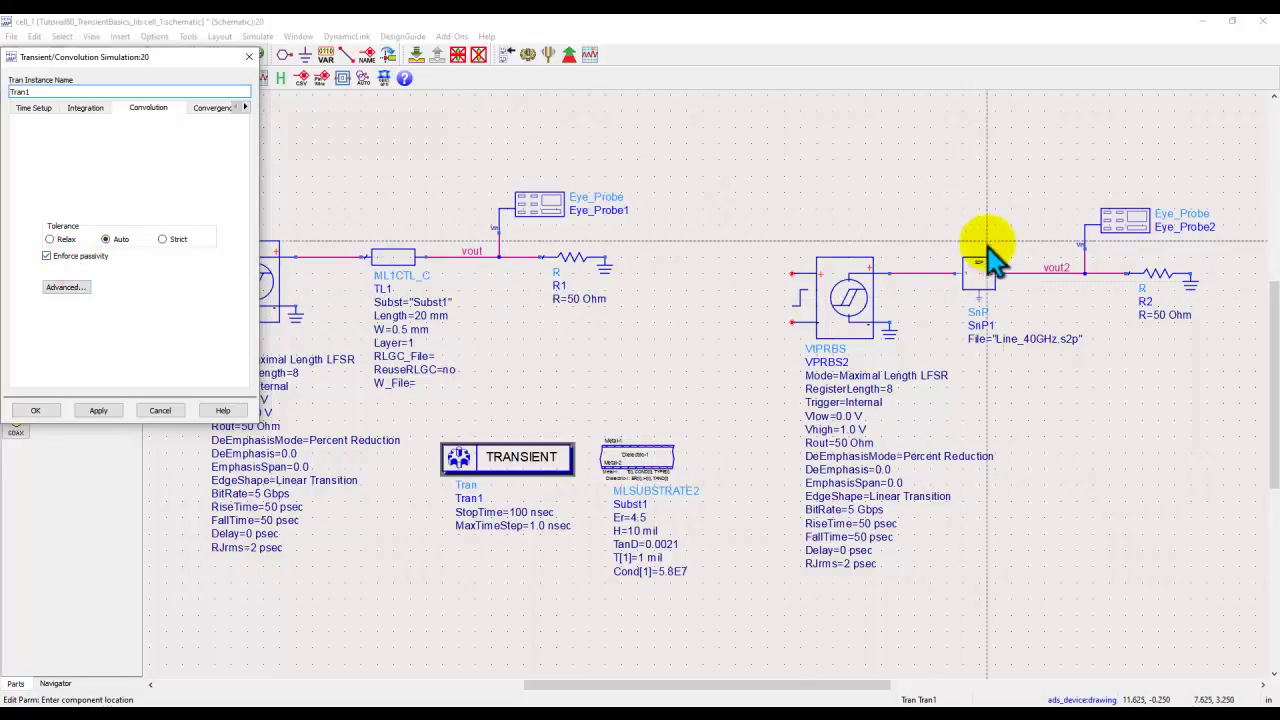
Open SnP1's settings and view its parameters, with EnforcePassivity=no and CheckPassivity=no
{"action": "left_click", "coordinate": [979, 278]}
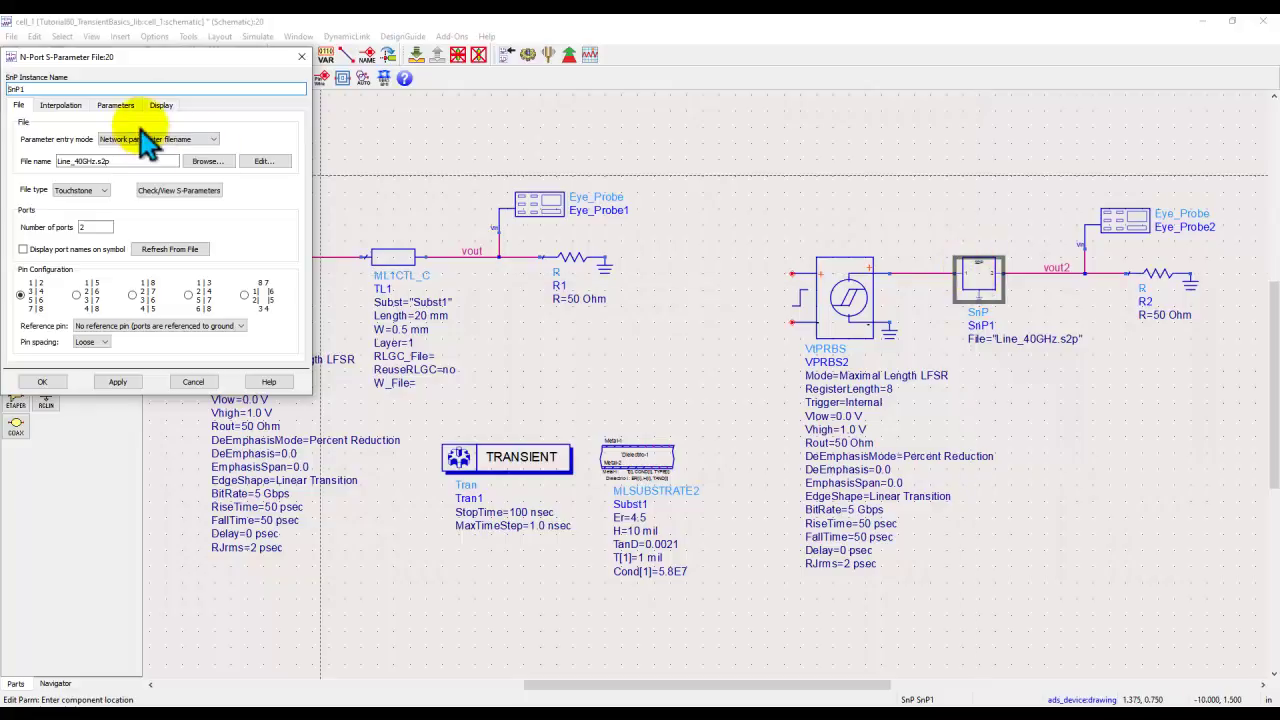
{"action": "left_click", "coordinate": [160, 106]}
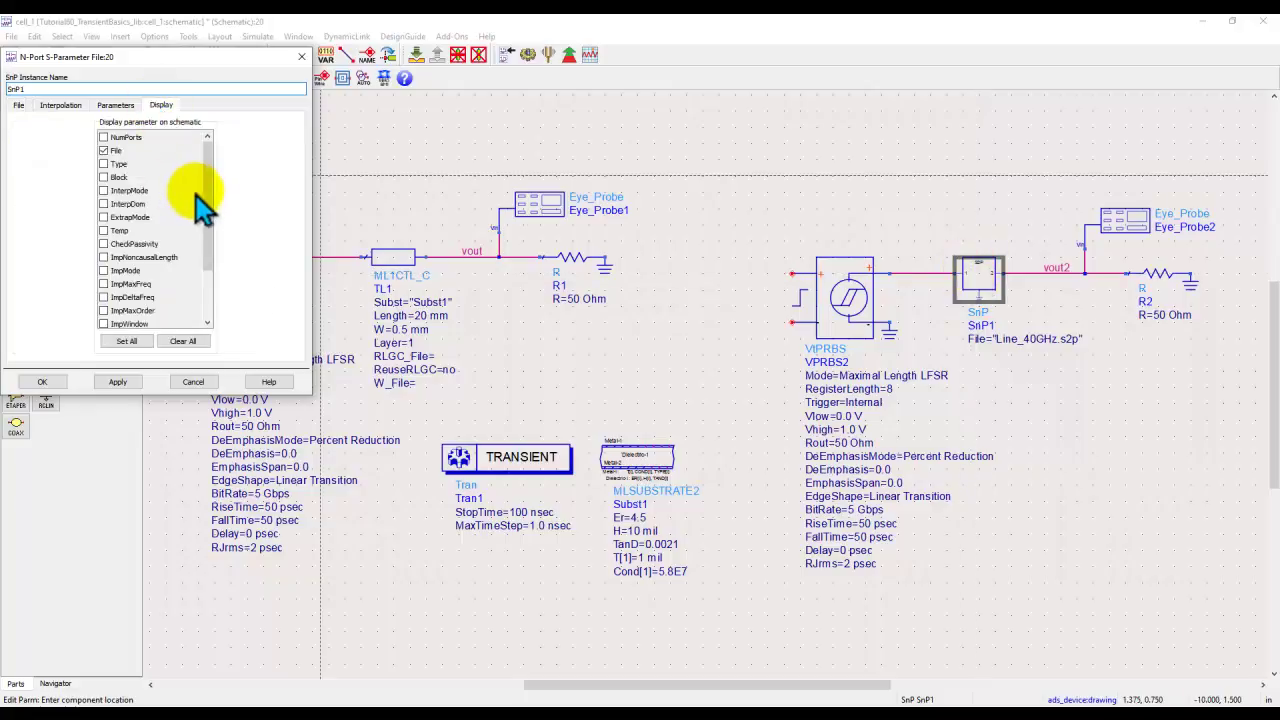
{"action": "left_click", "coordinate": [116, 106]}
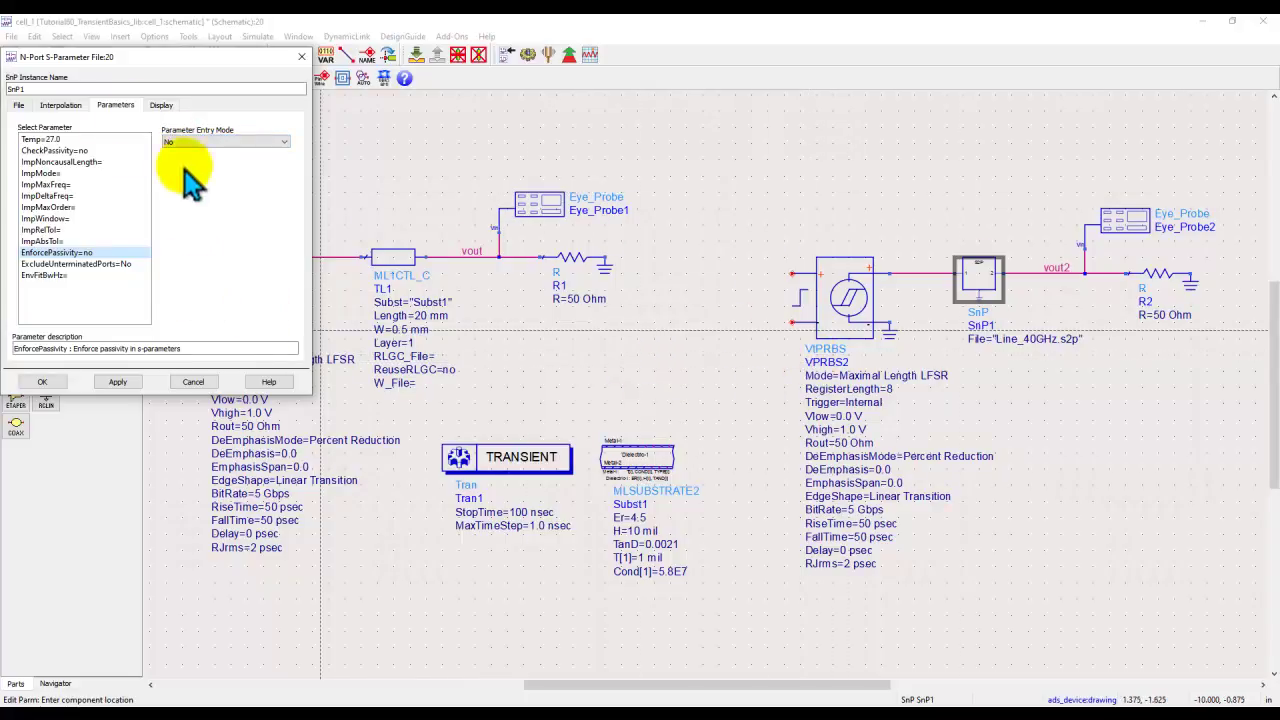
Open the SnP block's help documentation, then return to the schematic
{"action": "left_click", "coordinate": [272, 382]}
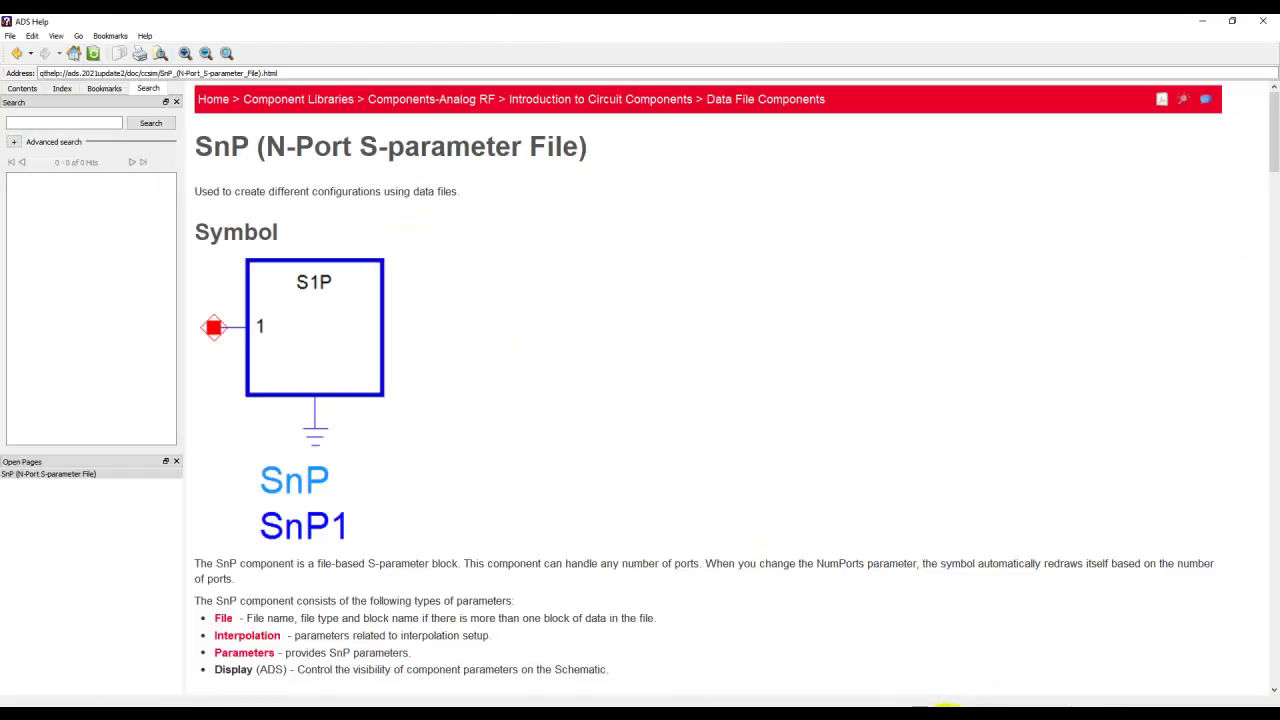
{"action": "mouse_move", "coordinate": [875, 705]}
{"action": "left_click", "coordinate": [871, 663]}
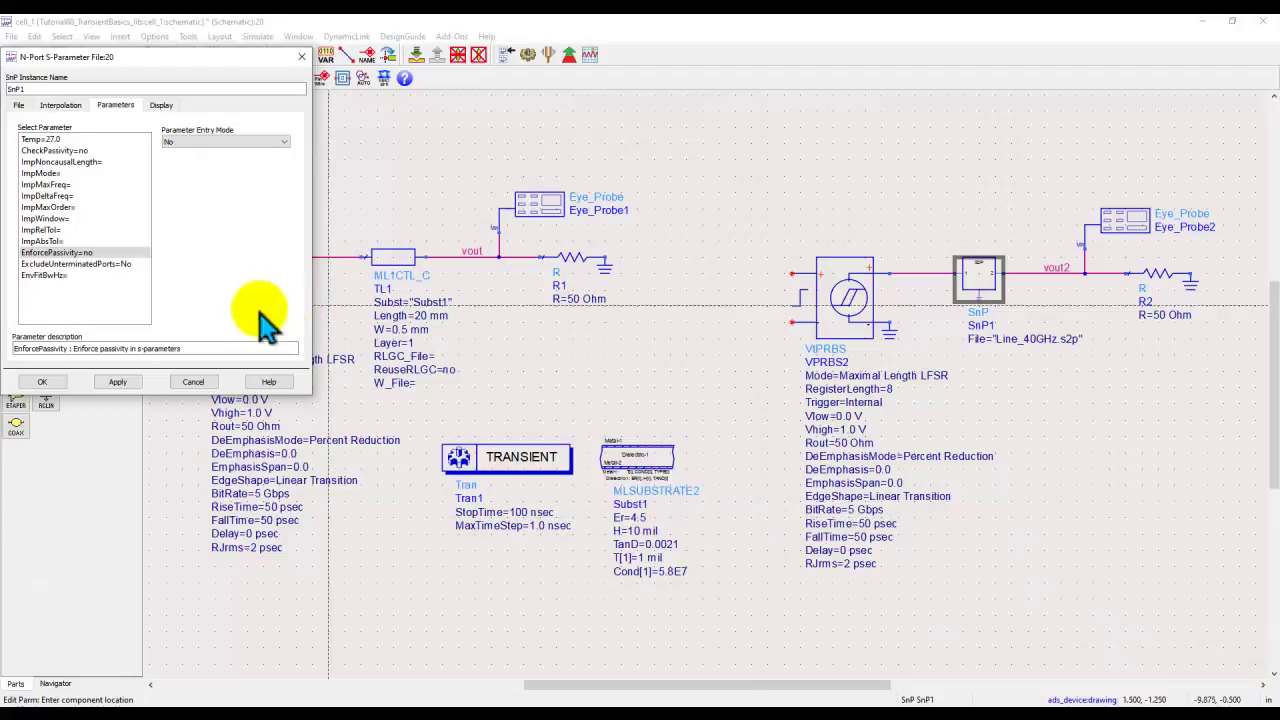
Open the Transient dialog's help and read the Setting Up Convolution Analysis passivity table
{"action": "double_click", "coordinate": [460, 478]}
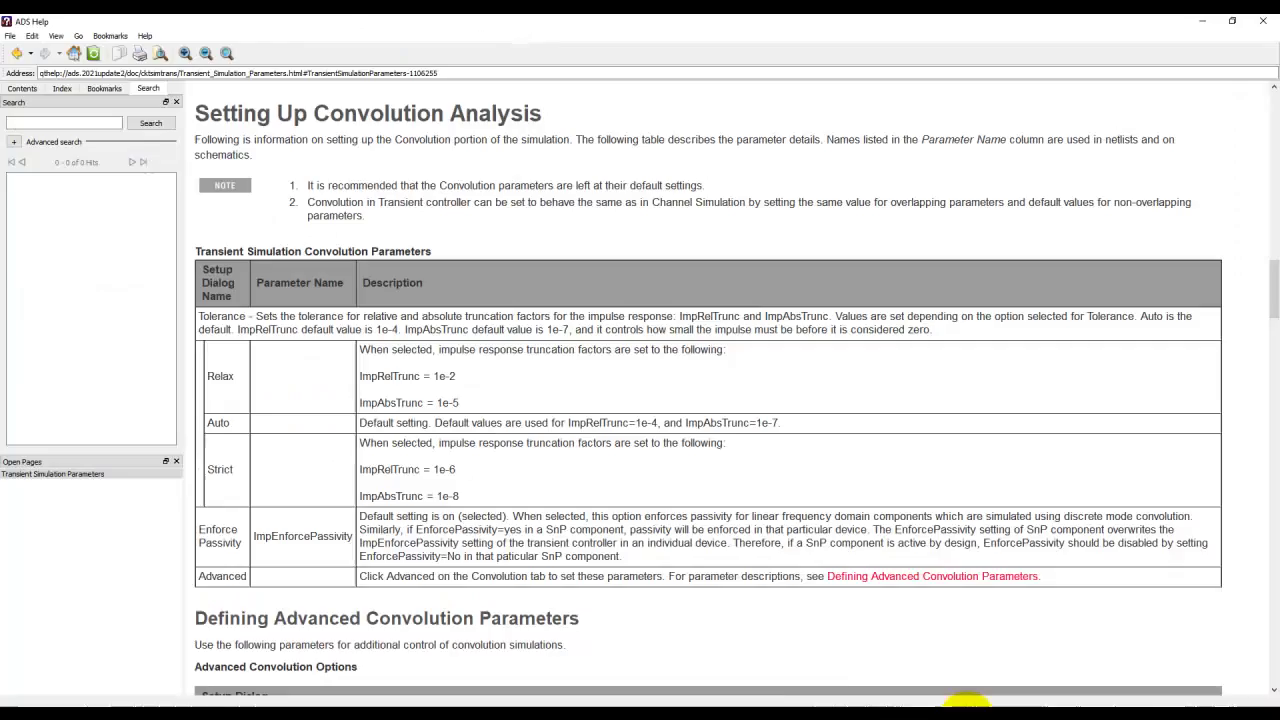
{"action": "left_click", "coordinate": [943, 703]}
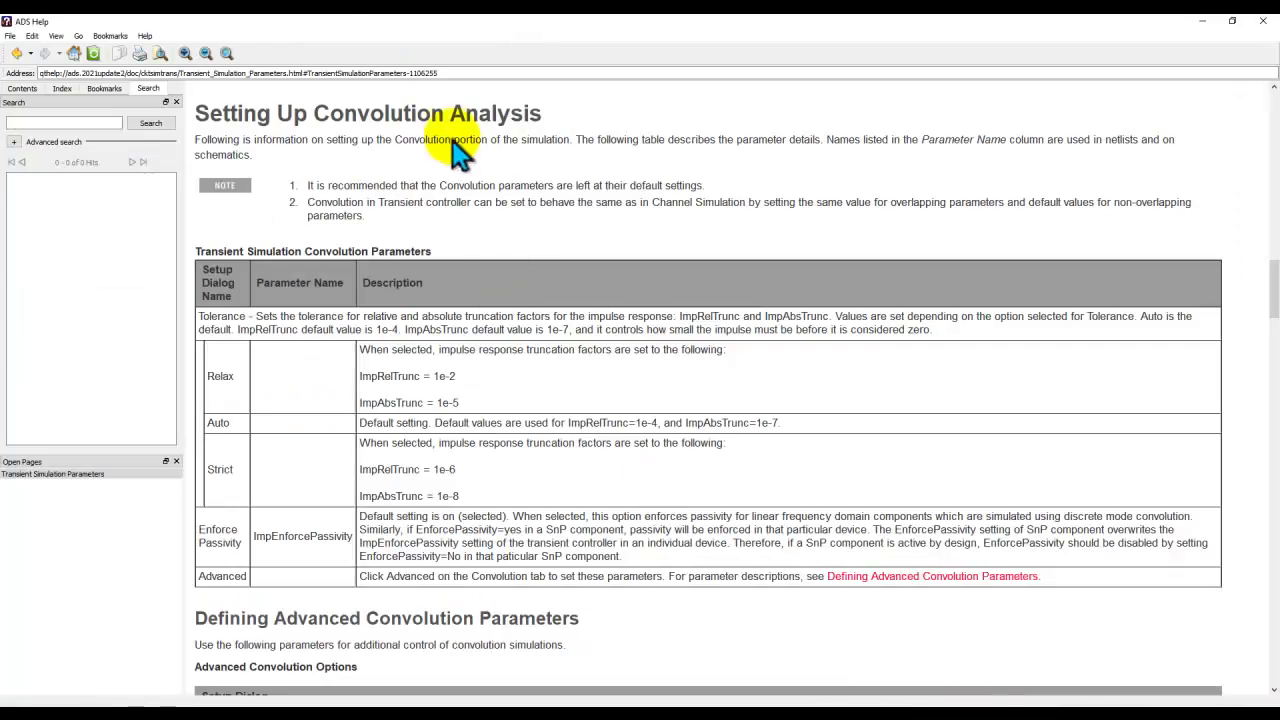
{"action": "scroll", "coordinate": [447, 300], "scroll_direction": "up", "scroll_amount": 2}
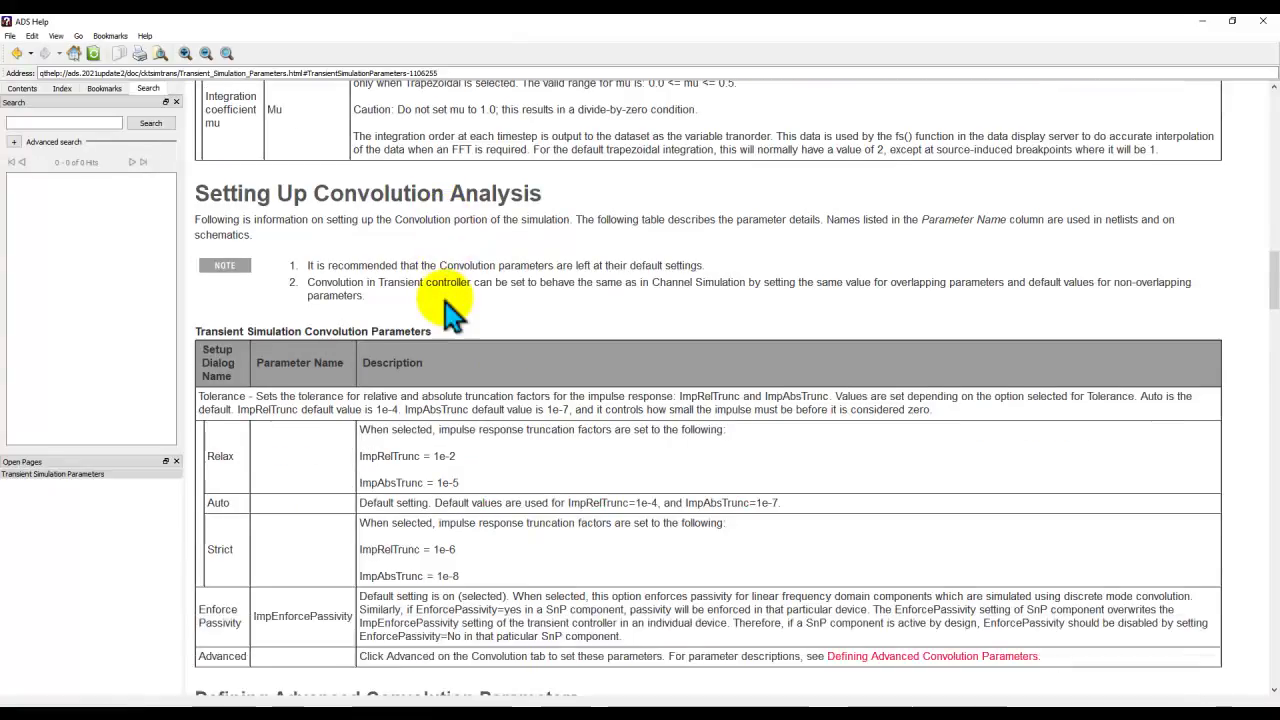
{"action": "scroll", "coordinate": [437, 386], "scroll_direction": "down", "scroll_amount": 3}
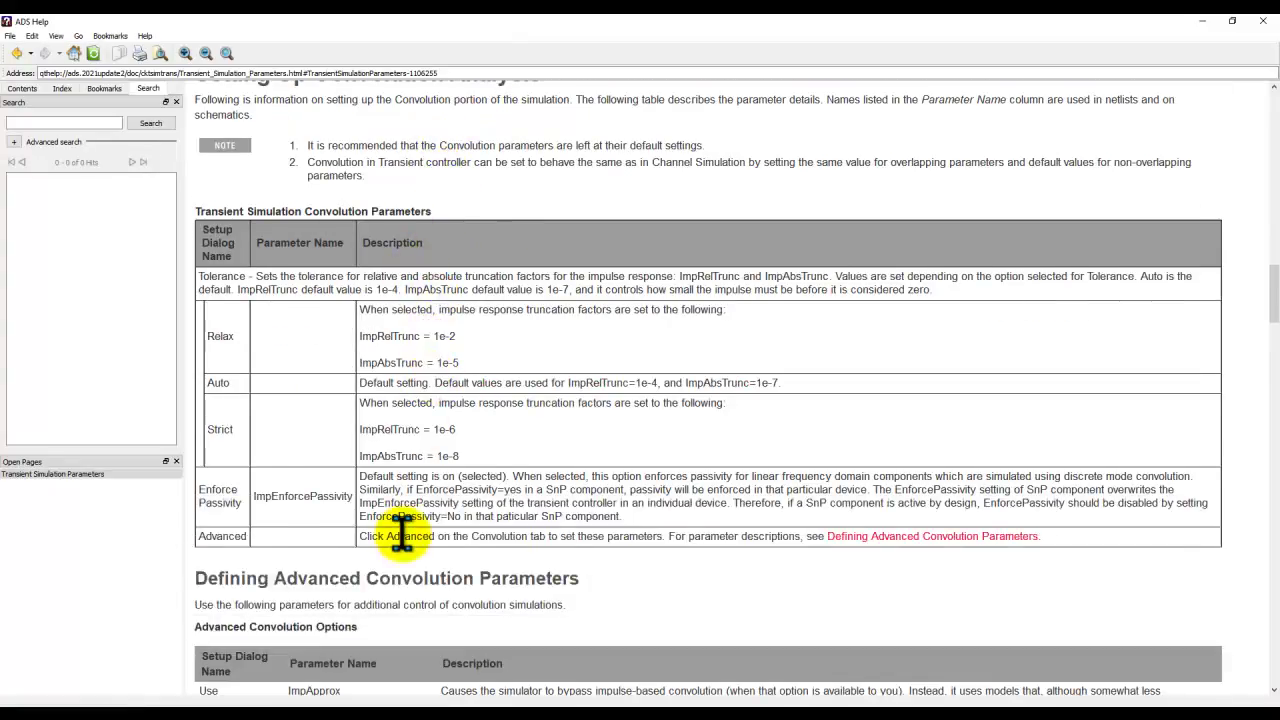
{"action": "scroll", "coordinate": [403, 538], "scroll_direction": "down", "scroll_amount": 8}
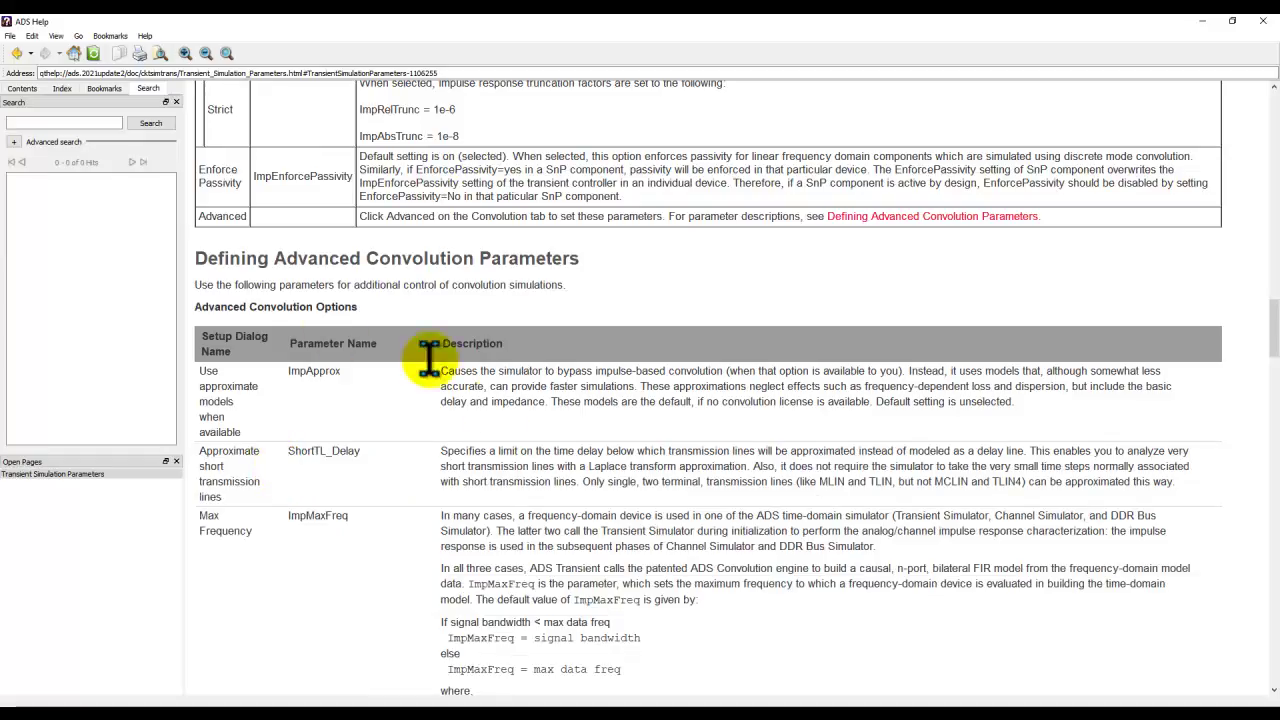
{"action": "scroll", "coordinate": [440, 487], "scroll_direction": "up", "scroll_amount": 9}
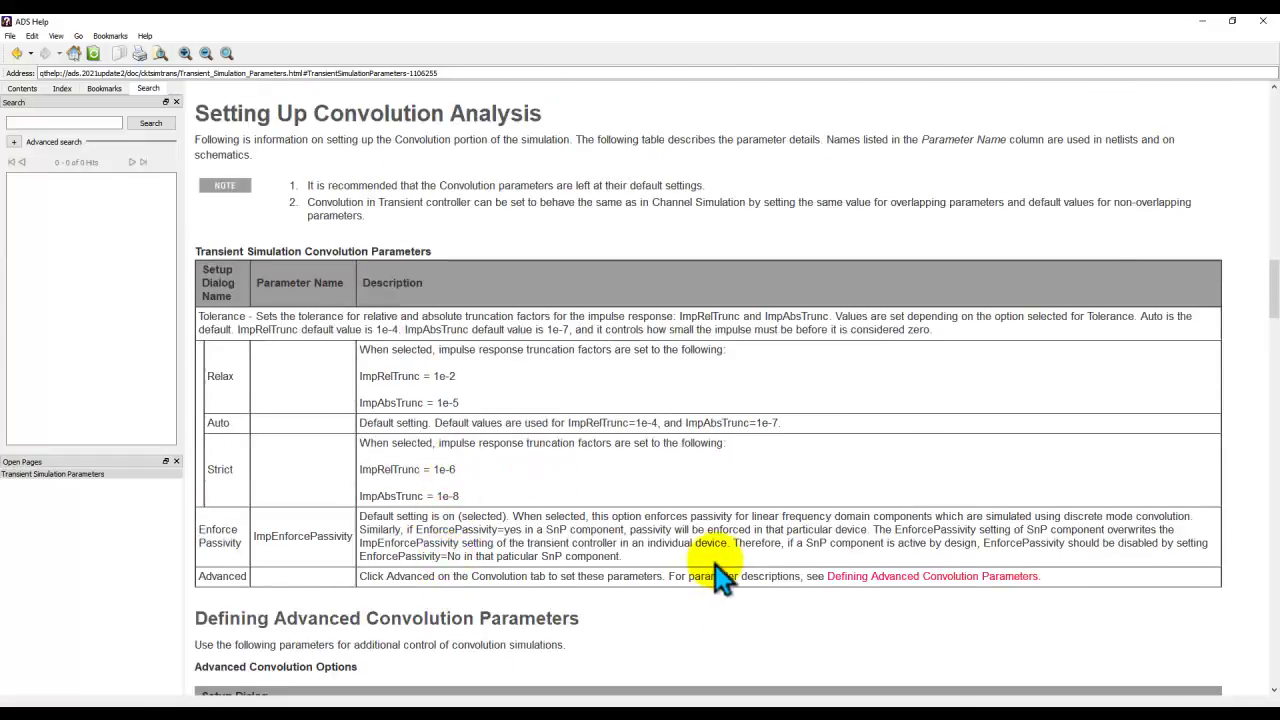
Bring the data display back to the front, showing both eyes at Height 0.495 and Width 1.900E-10
{"action": "left_click", "coordinate": [1057, 695]}
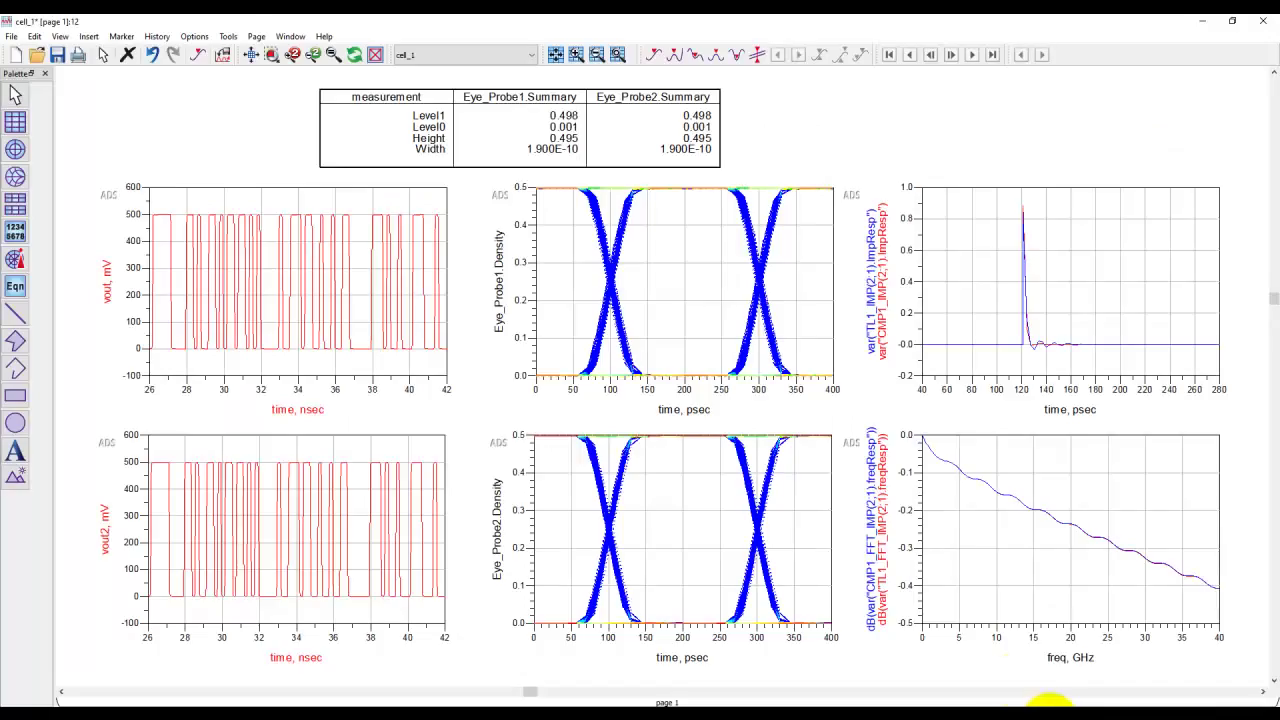